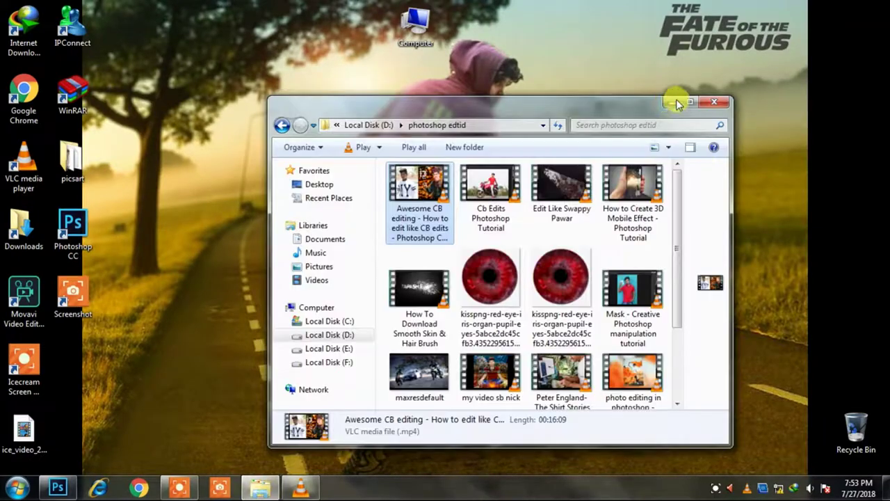
# - Switch to Photoshop and crop the portrait composite to remove the transparent strips along both sides
pyautogui.click(672, 103)
pyautogui.click(59, 487)
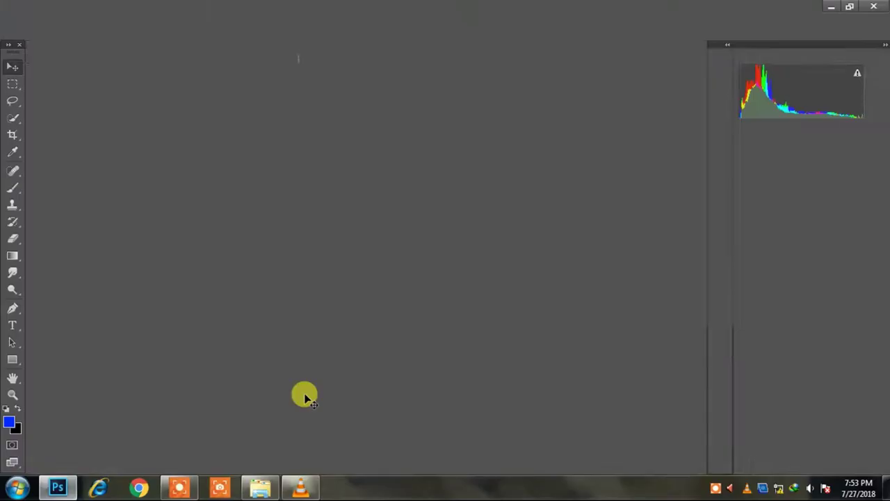
pyautogui.click(13, 135)
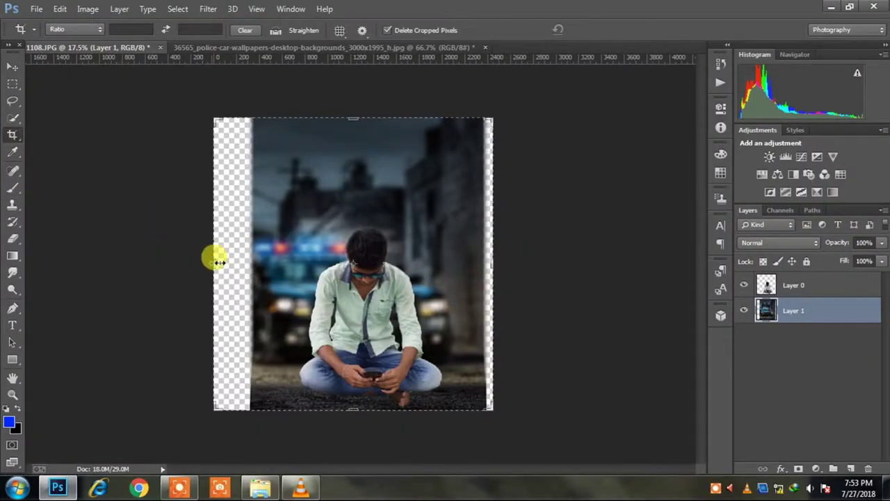
pyautogui.moveTo(214, 259); pyautogui.dragTo(258, 259)
pyautogui.moveTo(472, 260); pyautogui.dragTo(459, 259)
pyautogui.moveTo(359, 411); pyautogui.dragTo(359, 412)
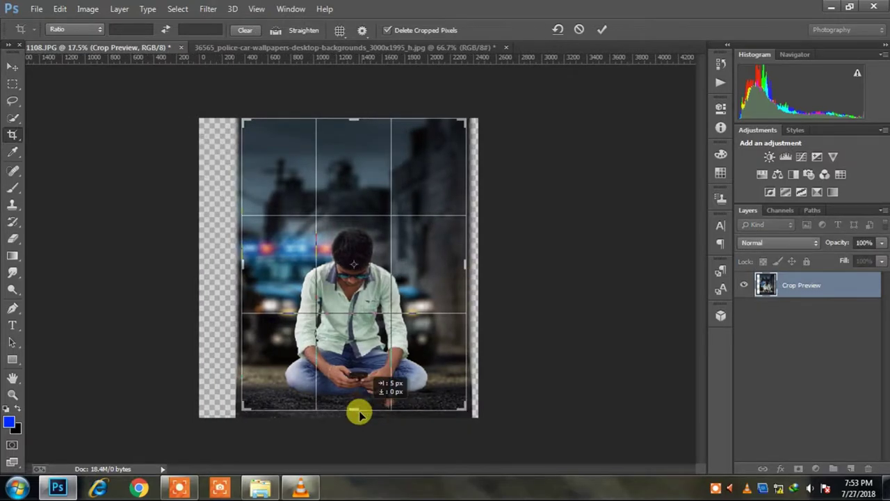
pyautogui.click(601, 29)
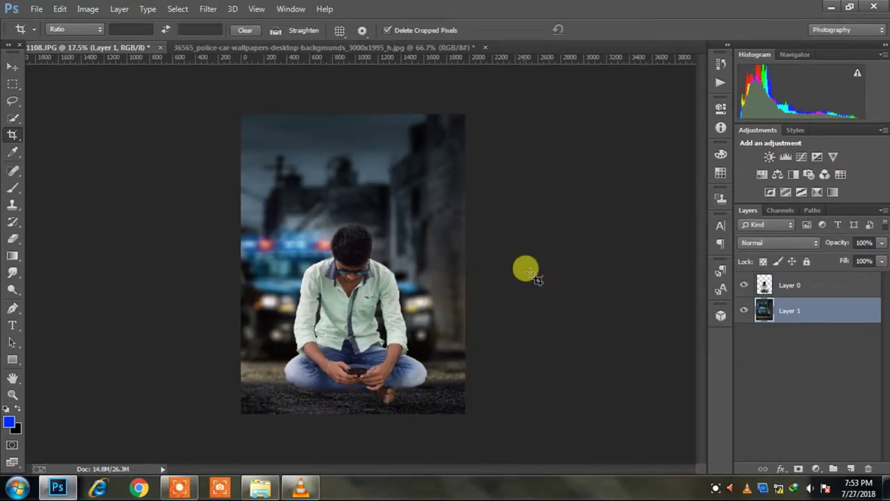
# - Duplicate Layer 0 and brighten the copy by raising the midtones of the RGB curve
pyautogui.click(809, 288)
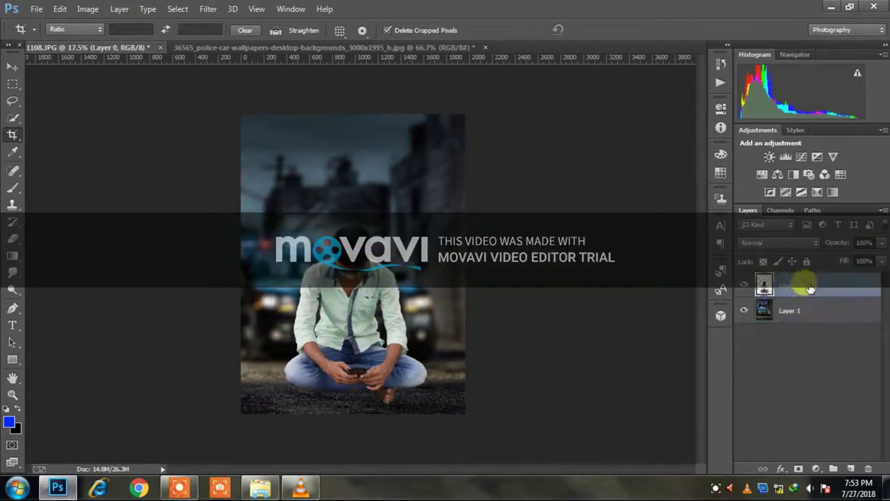
pyautogui.hotkey('ctrl', 'j')
pyautogui.hotkey('ctrl', 'm')
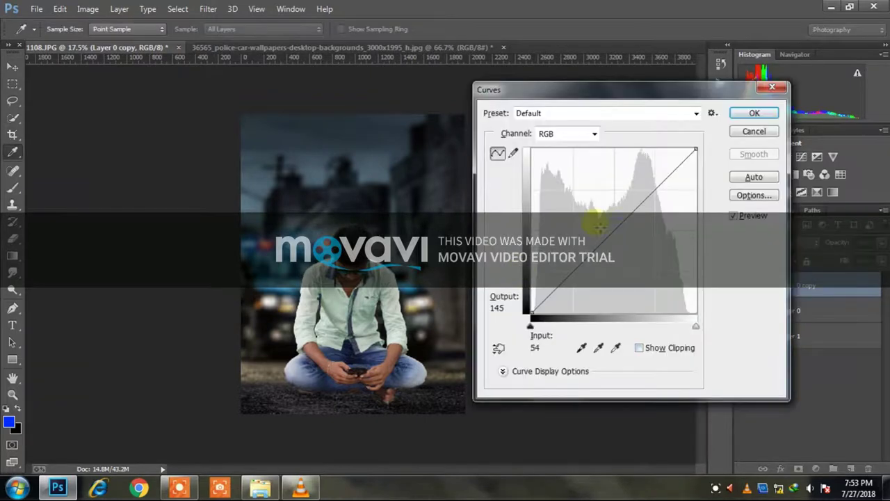
pyautogui.moveTo(607, 238); pyautogui.dragTo(599, 224)
pyautogui.click(742, 117)
pyautogui.press('c')
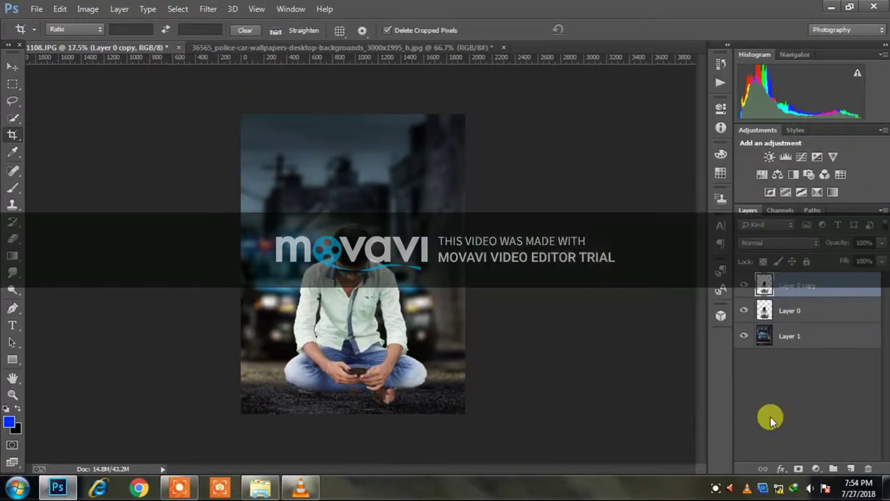
# - Add a black mask to Layer 0 copy and reveal the brightening over the face and neck with a 70 px white brush
pyautogui.keyDown('alt'); pyautogui.click(795, 470); pyautogui.keyUp('alt')
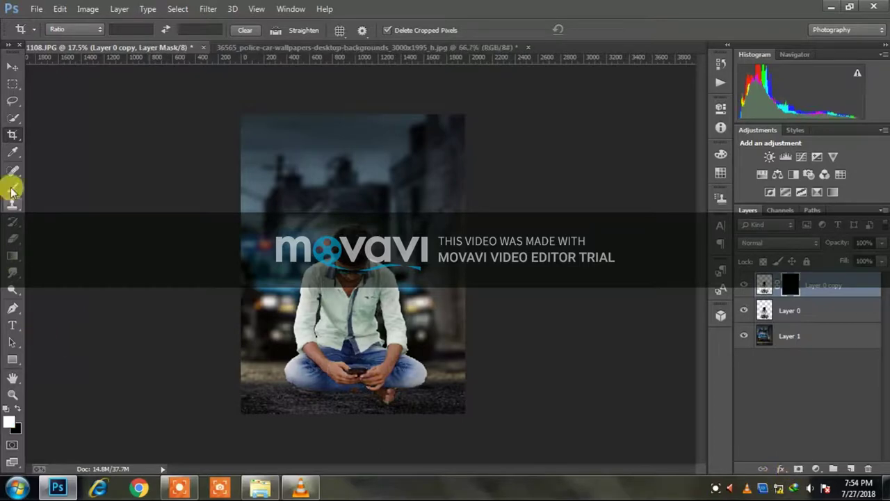
pyautogui.click(13, 187)
pyautogui.scroll(3, 363, 272)
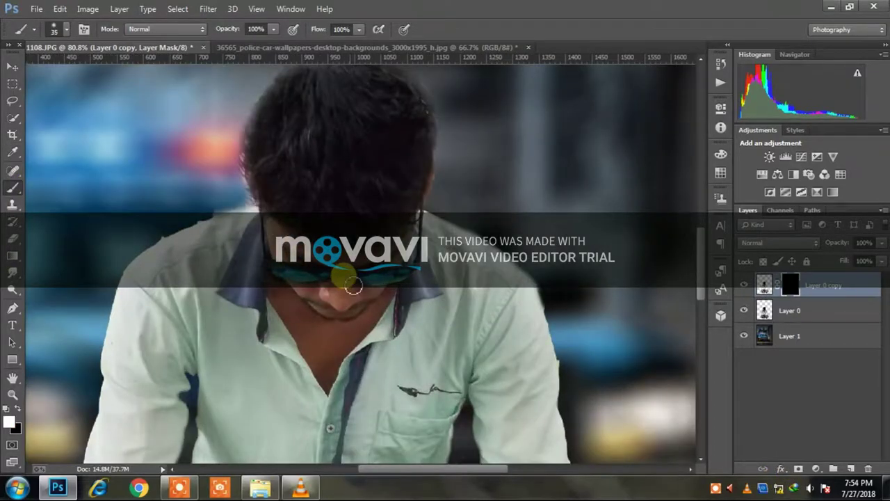
pyautogui.press(']')
pyautogui.press(']')
pyautogui.press(']')
pyautogui.press(']')
pyautogui.press(']')
pyautogui.press(']')
pyautogui.press(']')
pyautogui.press(']')
pyautogui.moveTo(310, 270)
pyautogui.mouseDown()
pyautogui.moveTo(357, 301)
pyautogui.moveTo(322, 379)
pyautogui.mouseUp()
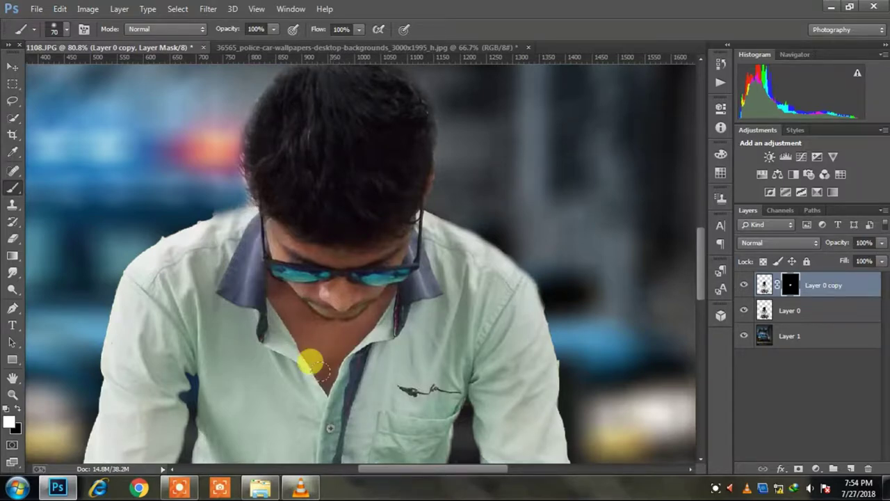
# - Paint white on the Layer 0 copy mask over the man's forearms and hands to brighten their skin
pyautogui.scroll(-5, 272, 276)
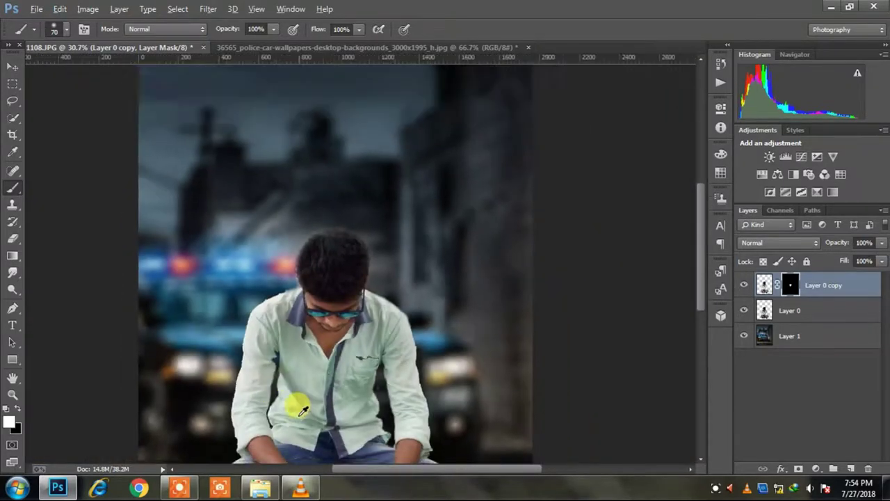
pyautogui.scroll(3, 298, 403)
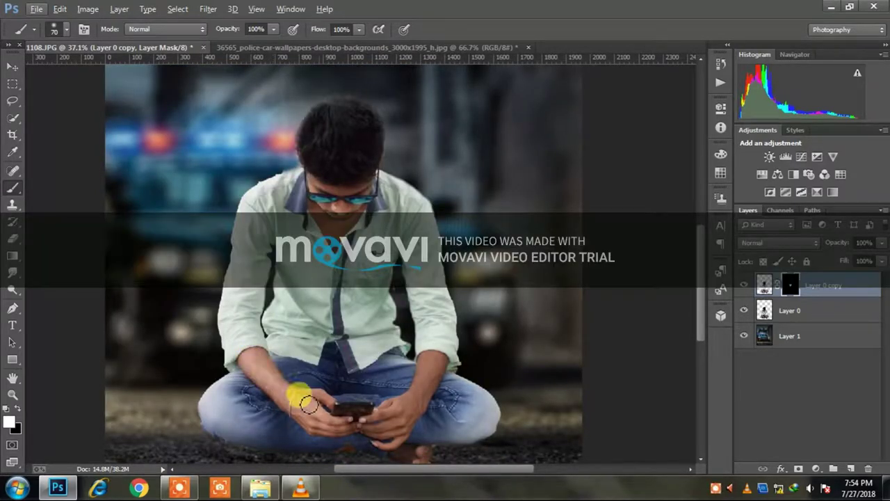
pyautogui.moveTo(308, 404)
pyautogui.mouseDown()
pyautogui.moveTo(363, 411)
pyautogui.moveTo(378, 429)
pyautogui.moveTo(320, 427)
pyautogui.moveTo(412, 424)
pyautogui.moveTo(432, 363)
pyautogui.moveTo(441, 382)
pyautogui.moveTo(443, 363)
pyautogui.moveTo(405, 428)
pyautogui.moveTo(324, 418)
pyautogui.mouseUp()
pyautogui.scroll(-1, 342, 352)
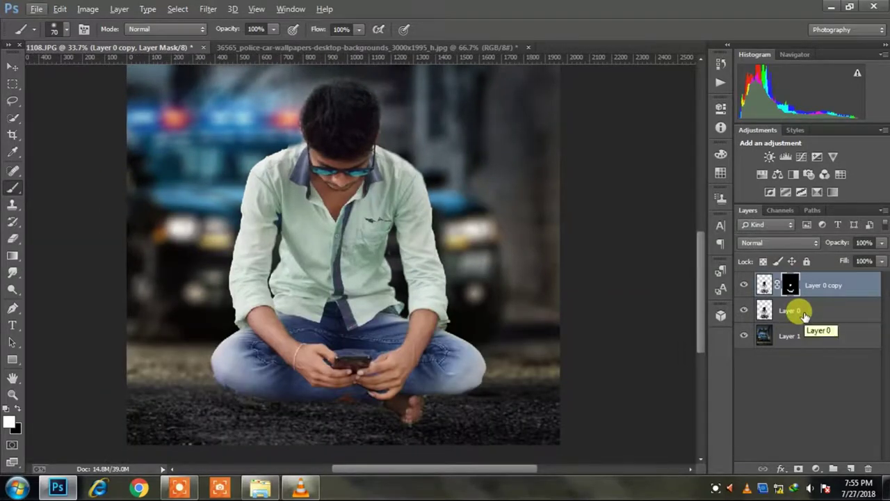
# - Merge Layer 0 copy and Layer 0 into a single layer
pyautogui.keyDown('shift'); pyautogui.click(800, 312); pyautogui.keyUp('shift')
pyautogui.rightClick(796, 326)
pyautogui.click(584, 372)
pyautogui.scroll(1, 476, 262)
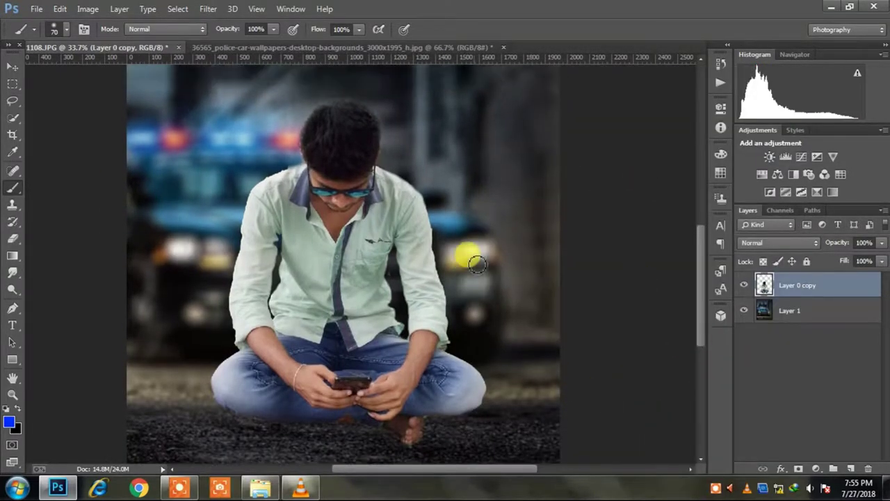
pyautogui.scroll(-1, 562, 276)
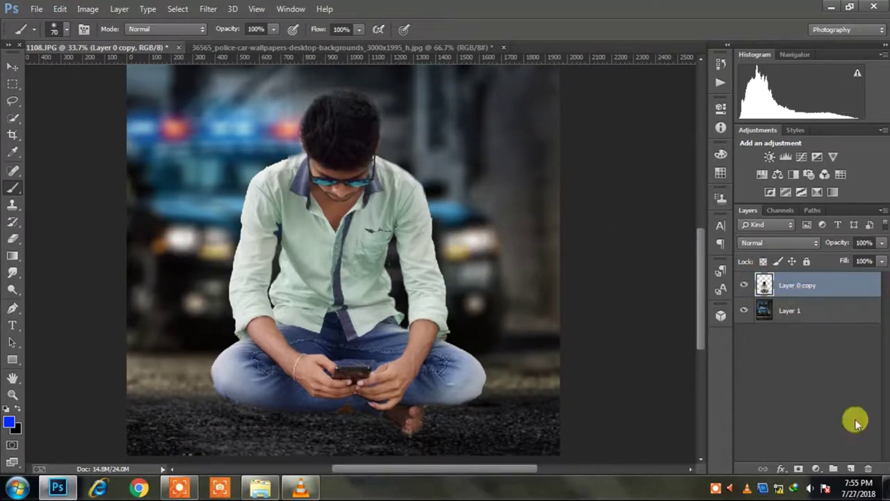
# - Smooth the face and neck skin on a new layer using the Smudge tool at 11% strength with a 40 px brush
pyautogui.click(851, 468)
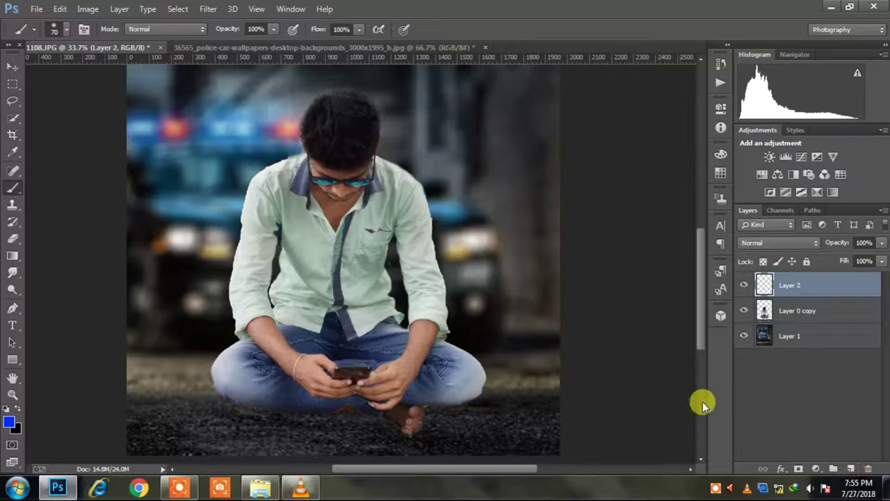
pyautogui.click(13, 272)
pyautogui.click(53, 29)
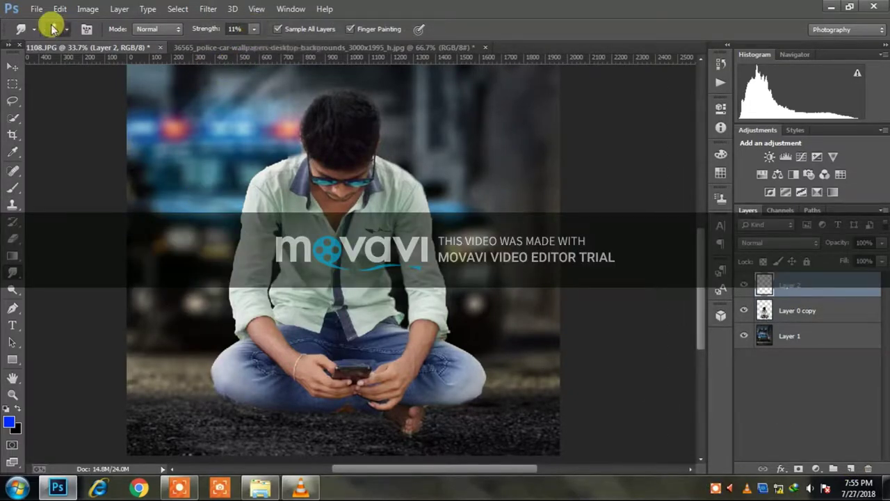
pyautogui.moveTo(304, 189); pyautogui.dragTo(338, 212)
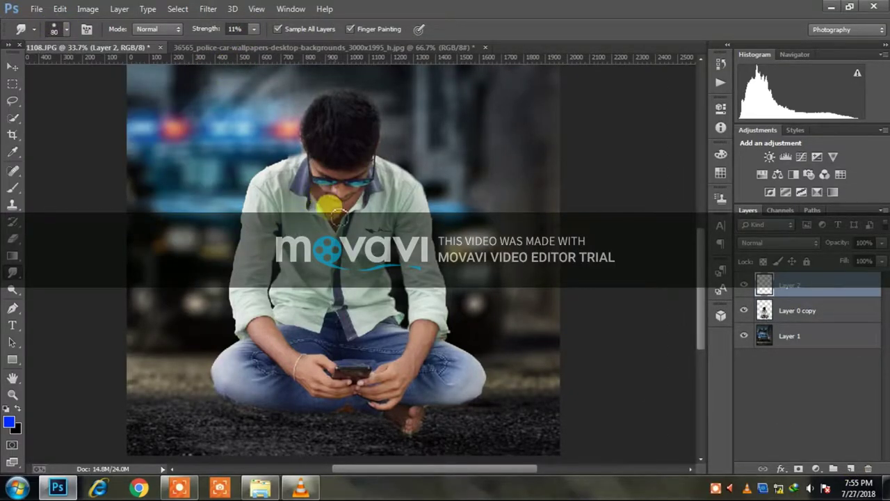
pyautogui.scroll(7, 326, 219)
pyautogui.press('[')
pyautogui.press('[')
pyautogui.press('[')
pyautogui.press('[')
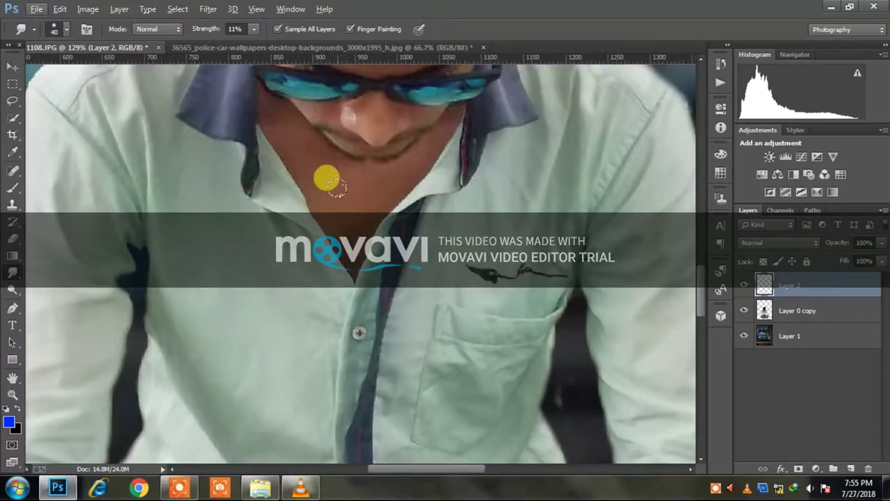
pyautogui.scroll(2, 277, 185)
pyautogui.moveTo(286, 193)
pyautogui.mouseDown()
pyautogui.moveTo(311, 223)
pyautogui.moveTo(296, 217)
pyautogui.moveTo(354, 283)
pyautogui.moveTo(313, 174)
pyautogui.moveTo(450, 154)
pyautogui.moveTo(415, 116)
pyautogui.moveTo(367, 99)
pyautogui.moveTo(405, 146)
pyautogui.mouseUp()
pyautogui.scroll(-10, 410, 167)
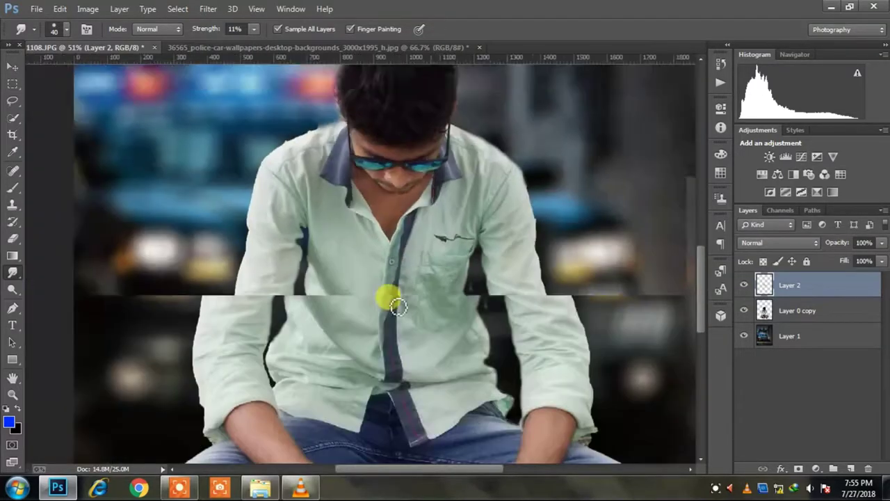
# - Smudge the skin of both forearms and hands smooth, enlarging the brush to 60 px
pyautogui.scroll(5, 415, 366)
pyautogui.moveTo(208, 285)
pyautogui.mouseDown()
pyautogui.moveTo(233, 278)
pyautogui.moveTo(203, 271)
pyautogui.moveTo(229, 304)
pyautogui.moveTo(220, 310)
pyautogui.moveTo(296, 377)
pyautogui.mouseUp()
pyautogui.press(']')
pyautogui.press(']')
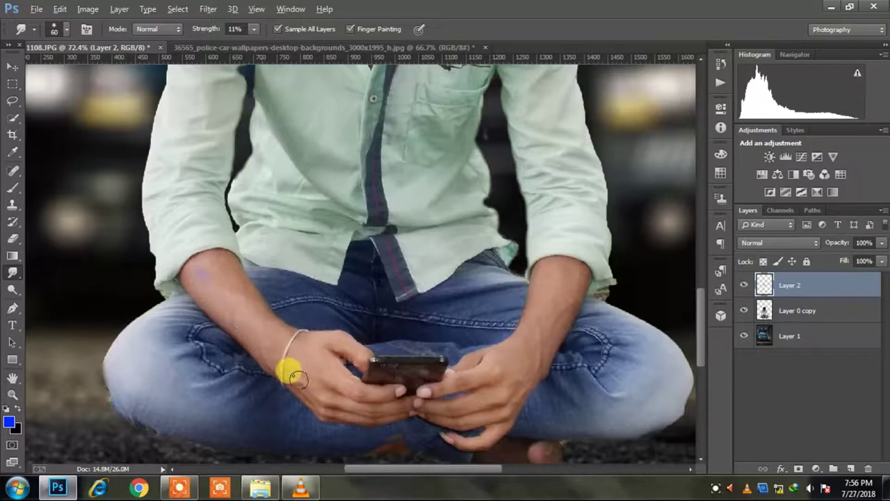
pyautogui.moveTo(567, 287)
pyautogui.mouseDown()
pyautogui.moveTo(527, 382)
pyautogui.moveTo(460, 388)
pyautogui.moveTo(479, 419)
pyautogui.moveTo(564, 278)
pyautogui.mouseUp()
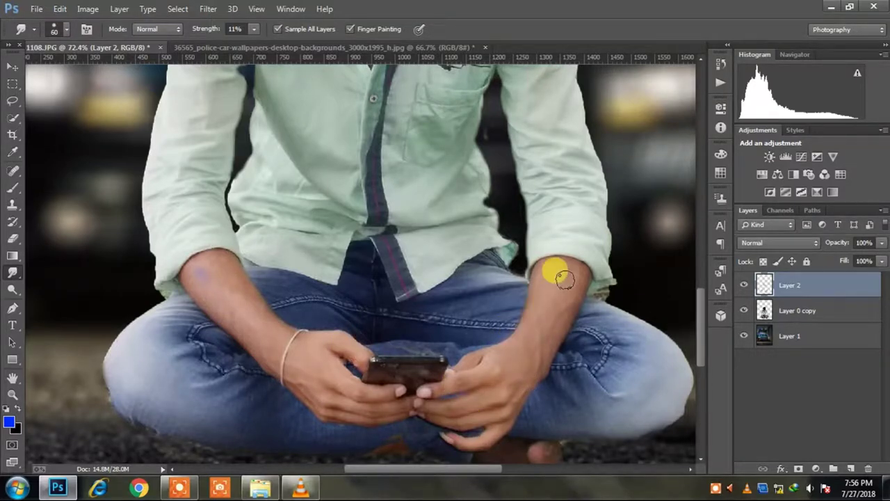
pyautogui.scroll(-3, 501, 355)
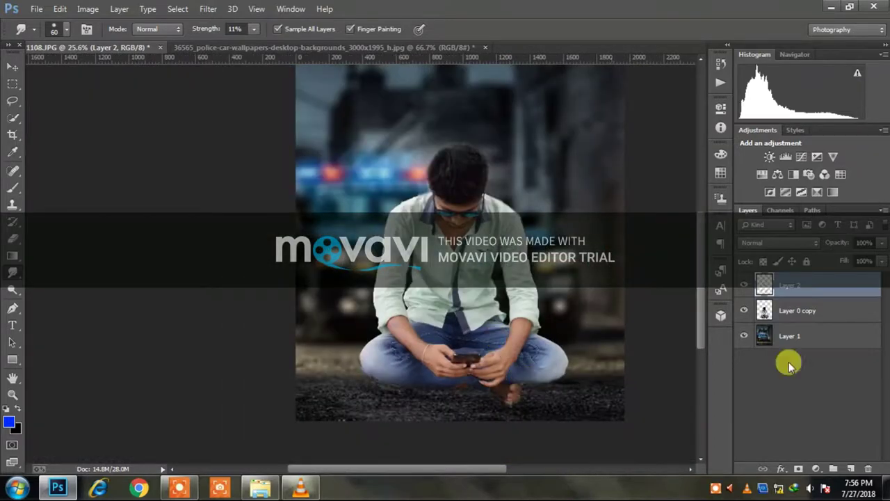
# - Merge the skin smoothing layer, Layer 2, with Layer 0 copy
pyautogui.keyDown('ctrl'); pyautogui.click(791, 309); pyautogui.keyUp('ctrl')
pyautogui.rightClick(797, 325)
pyautogui.click(594, 374)
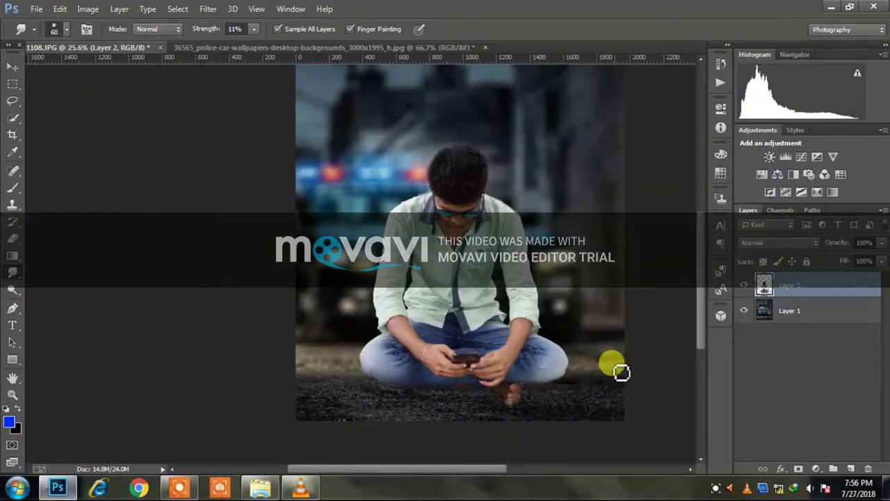
# - Duplicate the merged figure and flip the copy vertically beneath the legs, scaled to about 102% width and 80% height
pyautogui.hotkey('ctrl', 'j')
pyautogui.click(12, 67)
pyautogui.moveTo(424, 277); pyautogui.dragTo(395, 309)
pyautogui.hotkey('ctrl', 't')
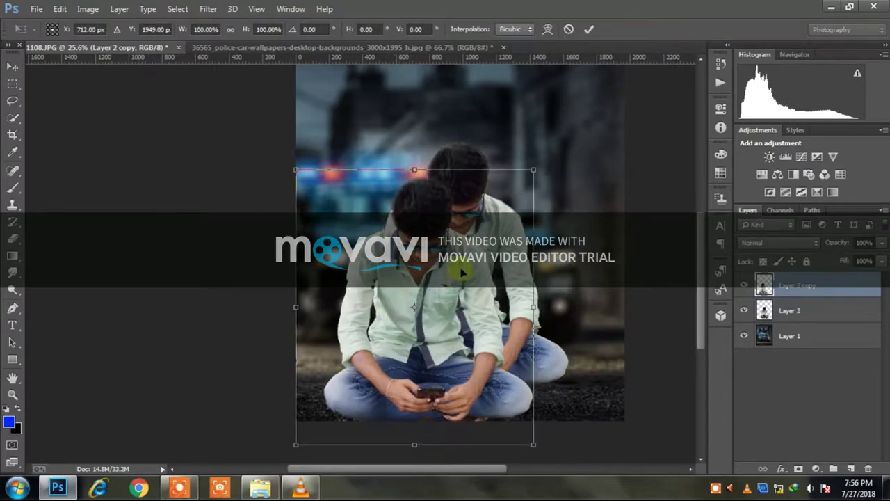
pyautogui.moveTo(504, 159); pyautogui.dragTo(506, 361)
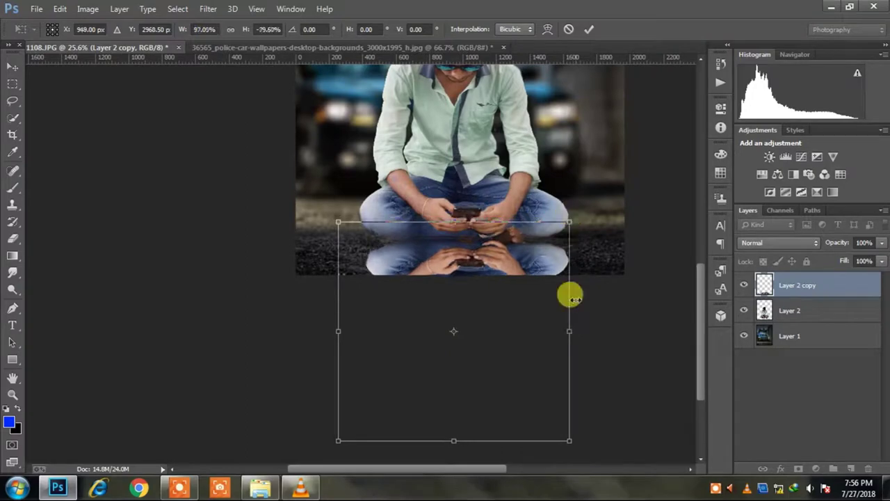
pyautogui.moveTo(572, 330); pyautogui.dragTo(609, 321)
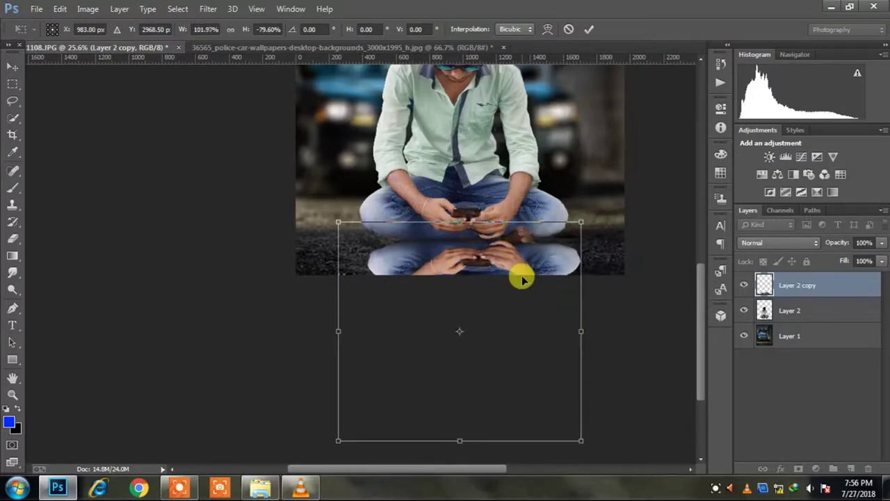
# - Warp the flipped copy so its upper part bends sideways beneath the legs, and apply the transform
pyautogui.rightClick(525, 278)
pyautogui.click(570, 139)
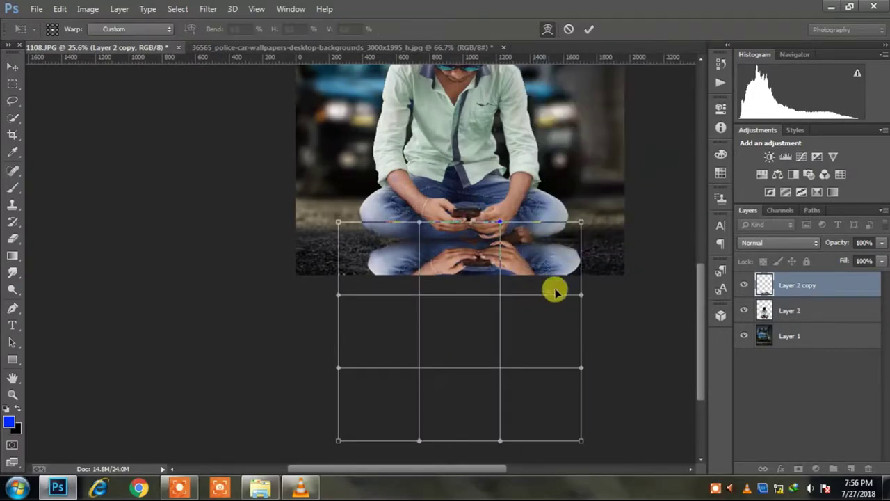
pyautogui.moveTo(555, 290); pyautogui.dragTo(575, 294)
pyautogui.moveTo(360, 281); pyautogui.dragTo(377, 282)
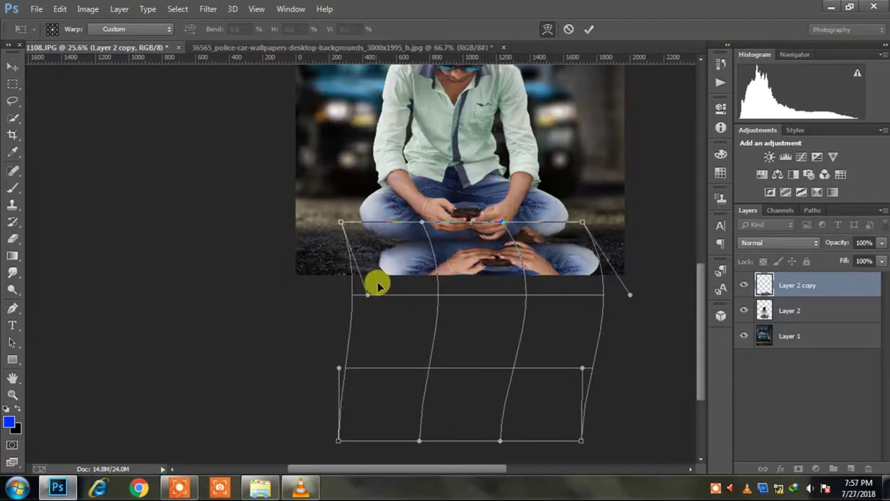
pyautogui.moveTo(584, 223); pyautogui.dragTo(597, 223)
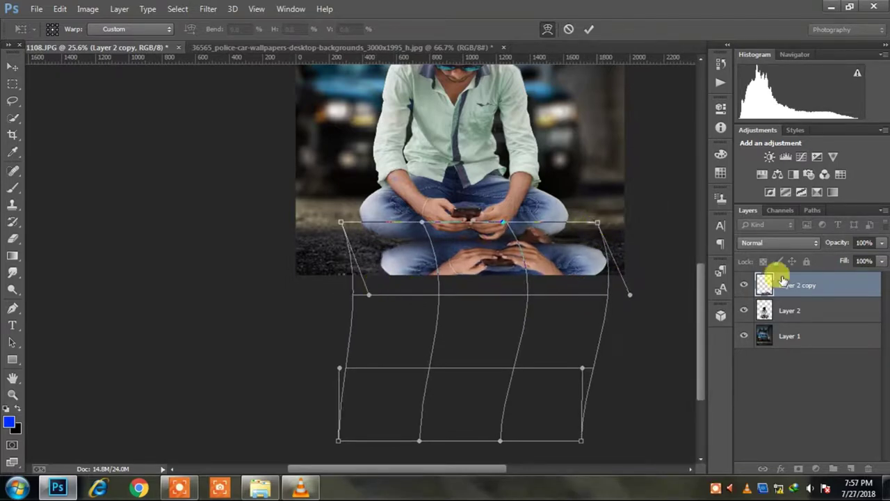
pyautogui.click(588, 28)
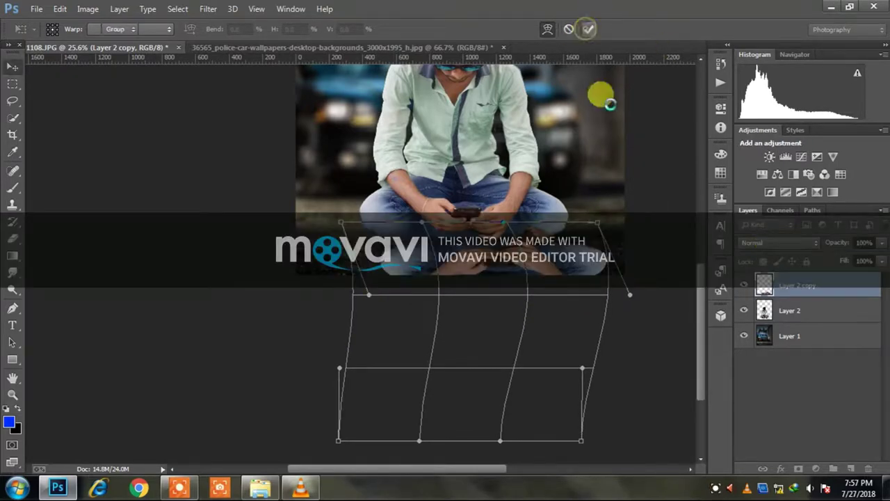
# - Turn the flipped copy into a black shadow with Lightness -100 and lower its layer opacity to 36%
pyautogui.hotkey('ctrl', 'u')
pyautogui.moveTo(695, 300); pyautogui.dragTo(630, 300)
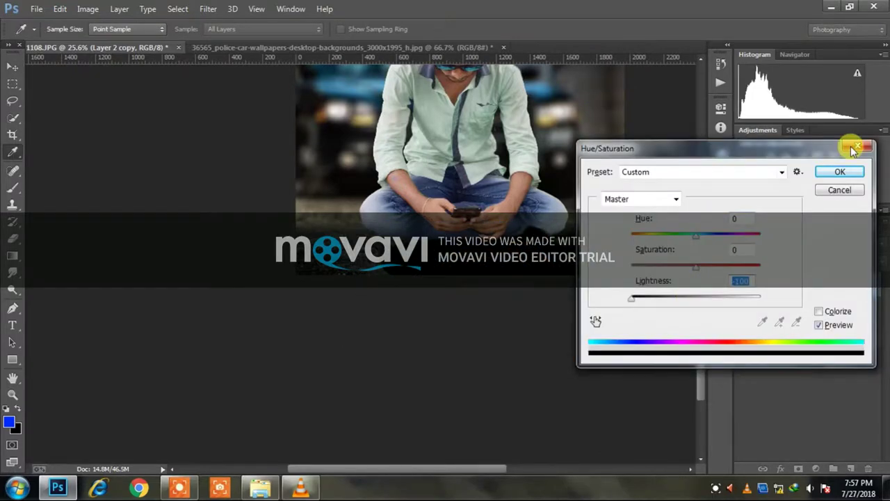
pyautogui.click(840, 172)
pyautogui.scroll(4, 580, 254)
pyautogui.click(882, 243)
pyautogui.moveTo(881, 259)
pyautogui.mouseDown()
pyautogui.moveTo(665, 258)
pyautogui.moveTo(843, 258)
pyautogui.moveTo(827, 262)
pyautogui.mouseUp()
# - Erase the part of the shadow covering the man's foot with a 45 px eraser
pyautogui.click(12, 238)
pyautogui.scroll(3, 482, 298)
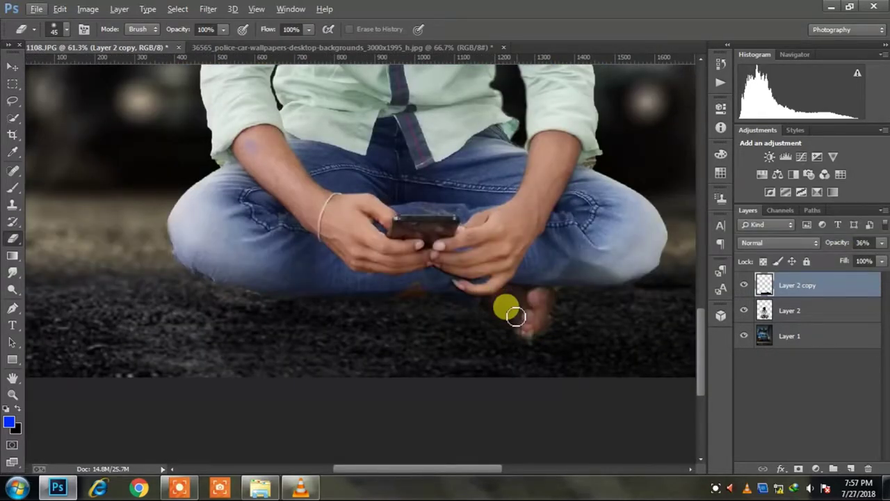
pyautogui.moveTo(515, 316); pyautogui.dragTo(528, 302)
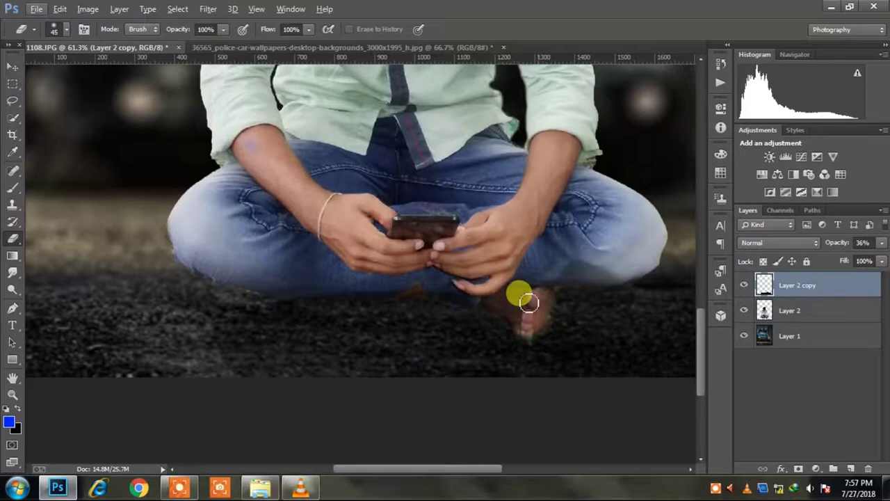
pyautogui.scroll(-5, 530, 307)
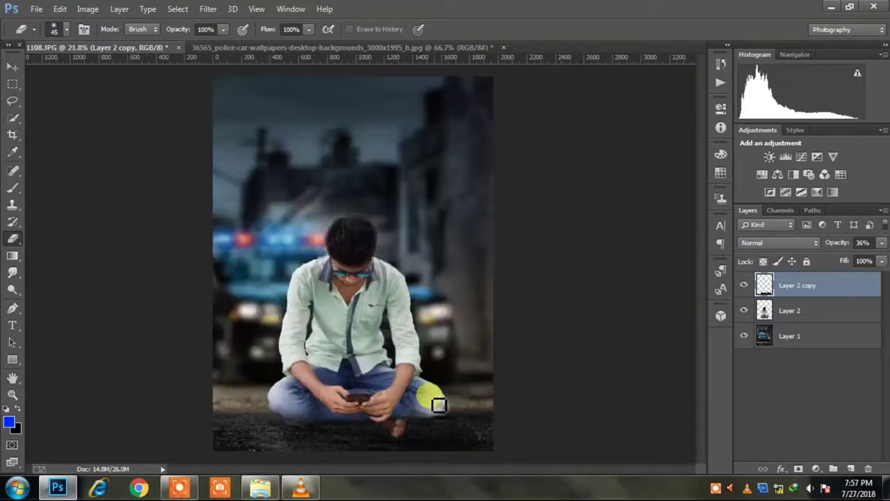
# - Merge the seated man's layer with its shadow layer, keeping the police-car background separate
pyautogui.keyDown('shift'); pyautogui.click(796, 337); pyautogui.keyUp('shift')
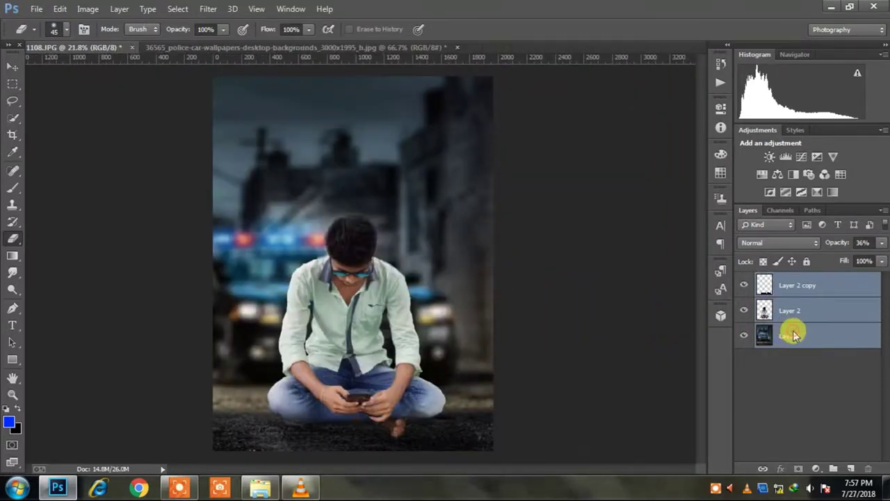
pyautogui.rightClick(796, 338)
pyautogui.click(814, 361)
pyautogui.click(801, 315)
pyautogui.keyDown('ctrl'); pyautogui.click(801, 287); pyautogui.keyUp('ctrl')
pyautogui.rightClick(801, 288)
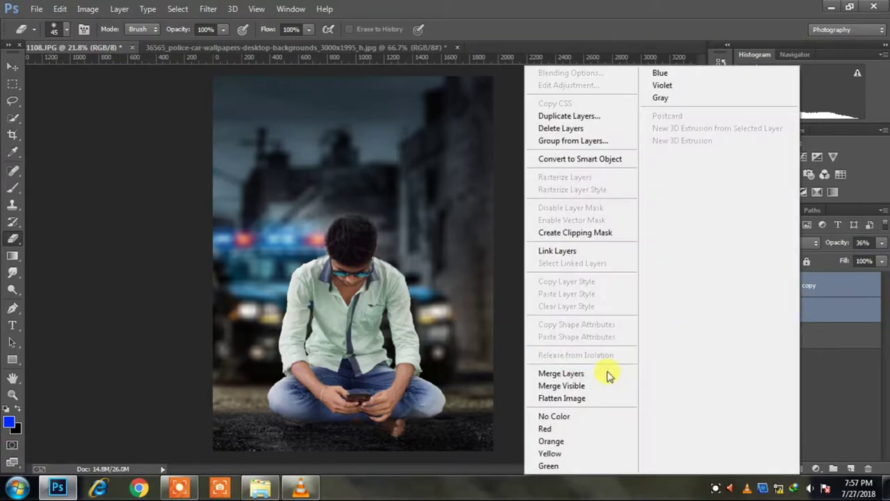
pyautogui.click(603, 373)
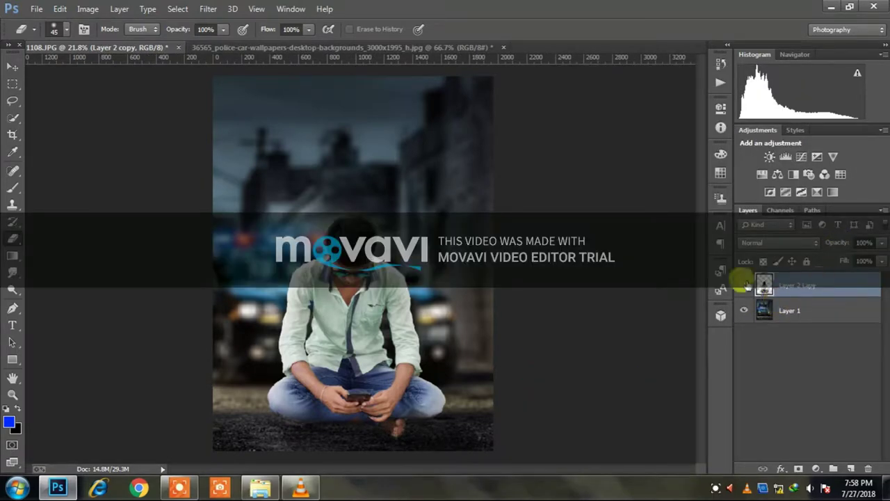
# - Apply the Color Efex Pro 4 filter to the police-car background and merge the filtered result with the original background layer
pyautogui.click(778, 313)
pyautogui.click(210, 10)
pyautogui.moveTo(237, 343)
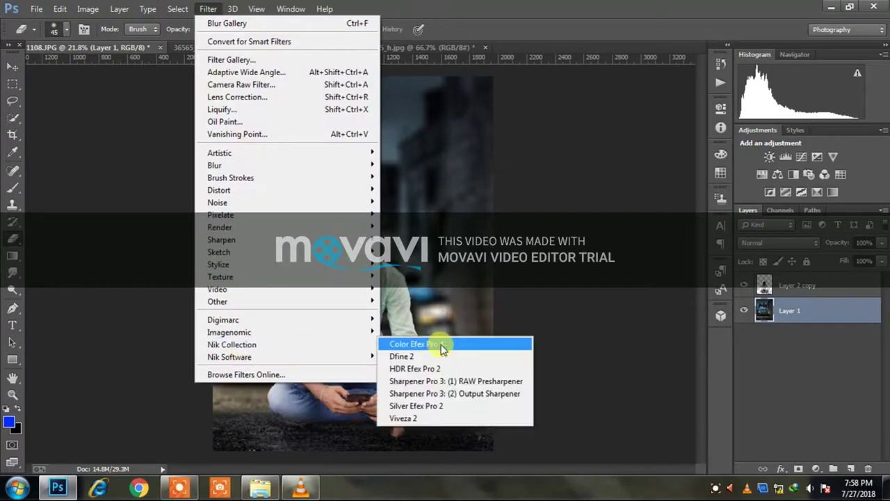
pyautogui.click(390, 340)
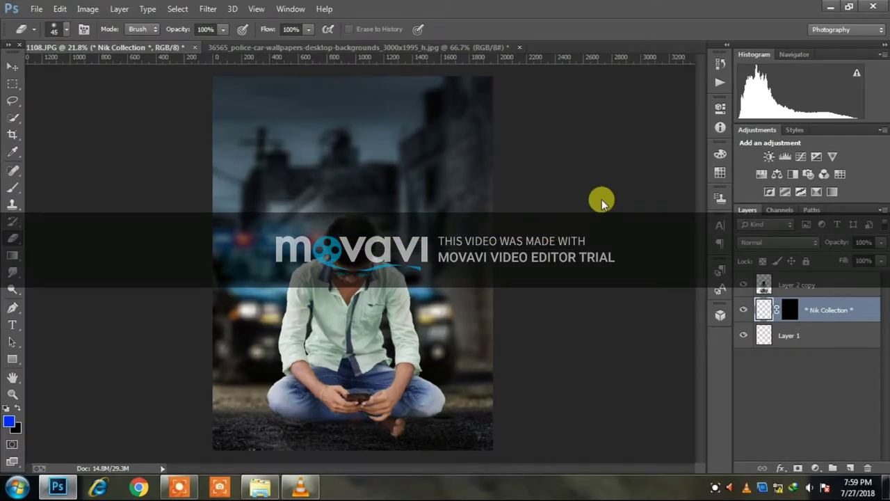
pyautogui.keyDown('shift'); pyautogui.click(798, 335); pyautogui.keyUp('shift')
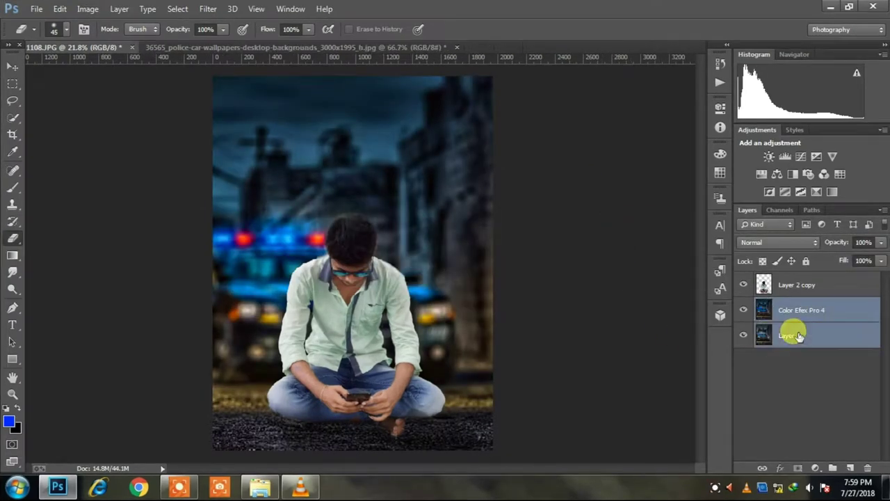
pyautogui.rightClick(799, 336)
pyautogui.click(570, 366)
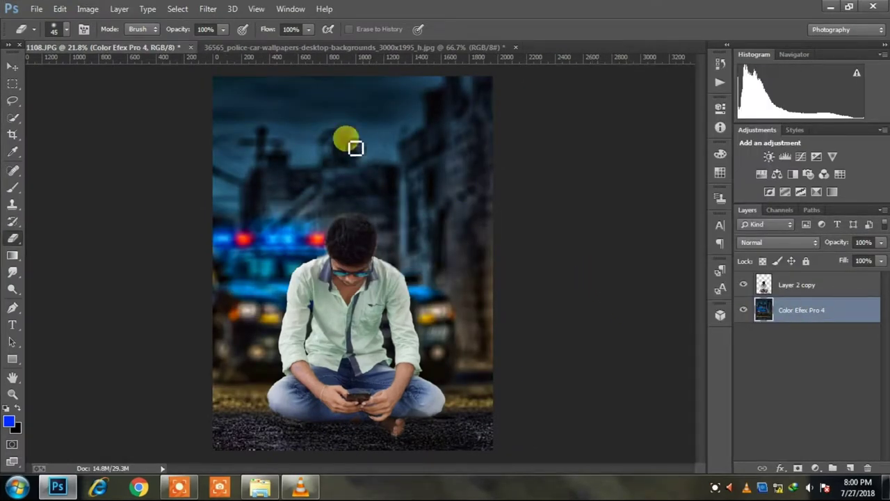
# - Open the police-car background in the Camera Raw Filter and set Contrast to +10
pyautogui.click(208, 8)
pyautogui.click(241, 84)
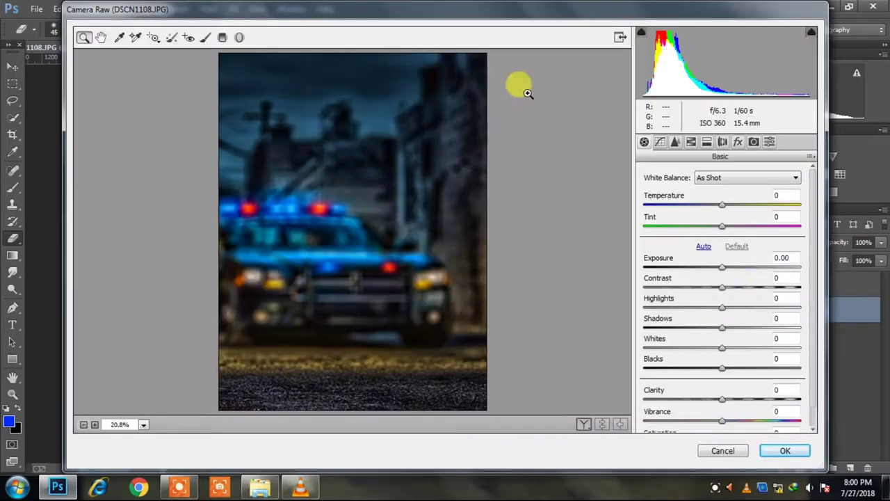
pyautogui.moveTo(722, 286); pyautogui.dragTo(731, 292)
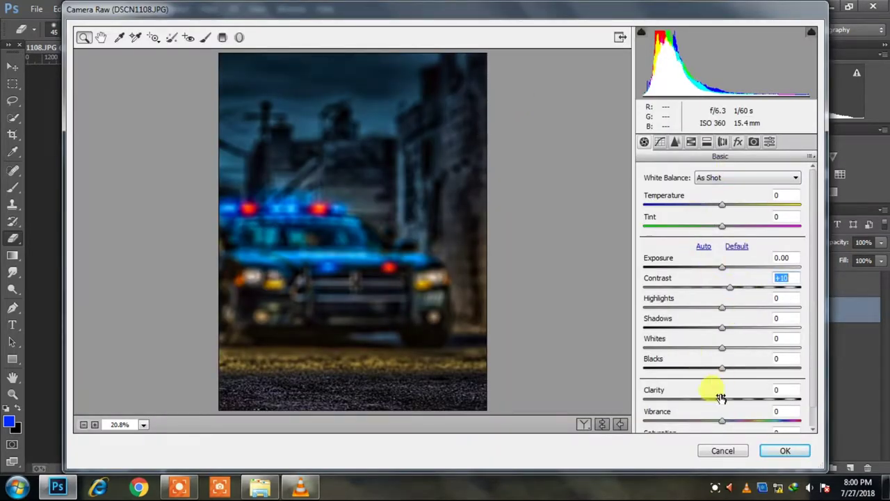
pyautogui.moveTo(301, 487)
pyautogui.click(301, 441)
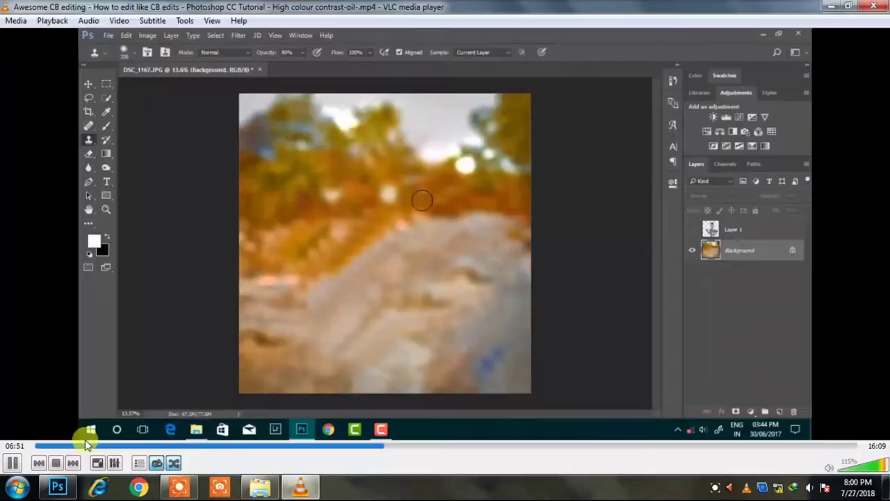
pyautogui.click(56, 446)
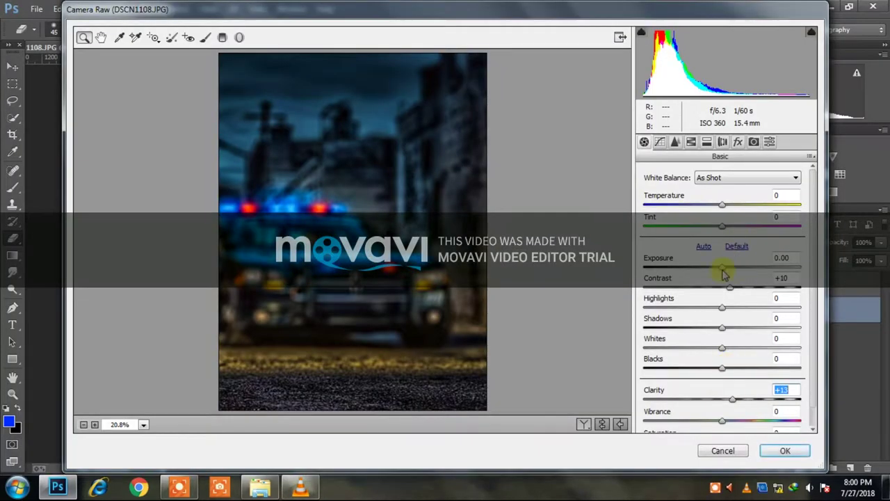
# - Set the background's Clarity to +13 and Exposure to about +0.25, add a slight dark vignette, and apply Camera Raw
pyautogui.moveTo(722, 268); pyautogui.dragTo(728, 271)
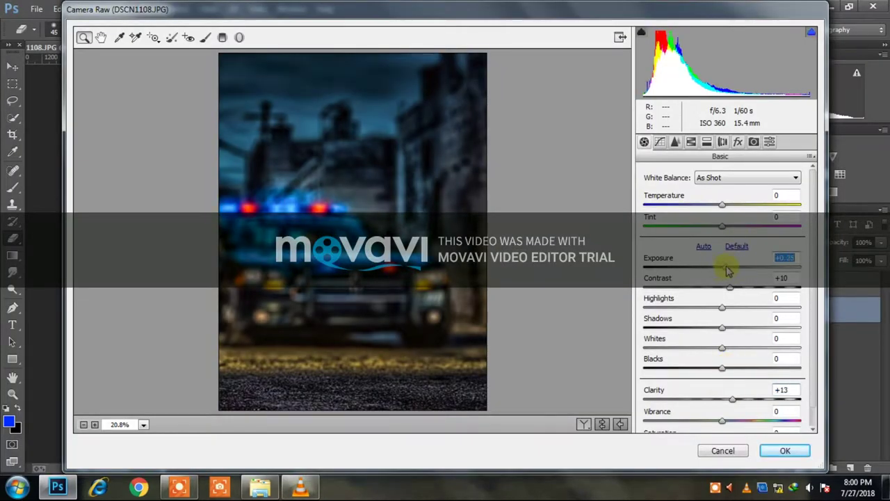
pyautogui.click(738, 142)
pyautogui.moveTo(722, 313); pyautogui.dragTo(702, 314)
pyautogui.click(784, 450)
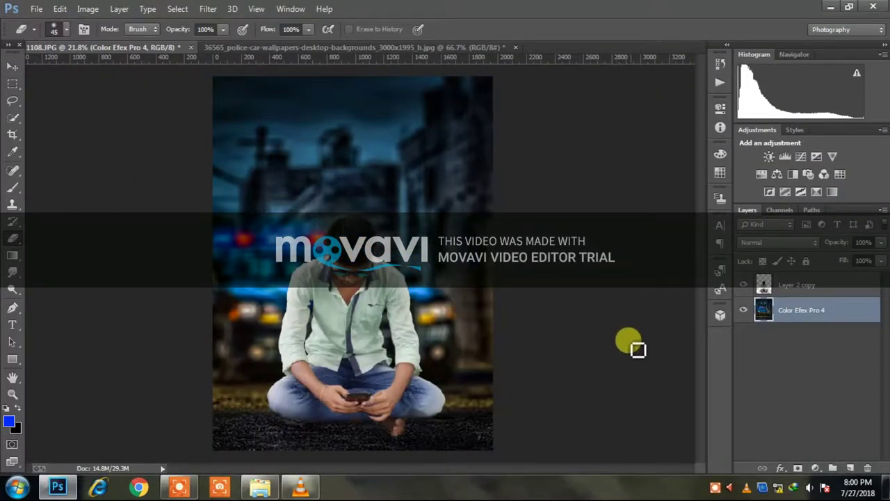
# - Select the man's jeans on the figure layer with the Quick Selection tool, removing the stray shadow area beneath the legs
pyautogui.click(791, 292)
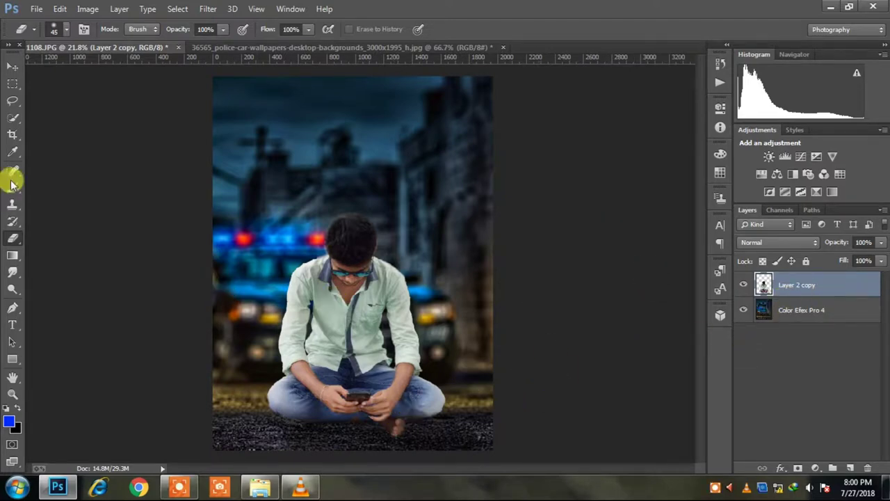
pyautogui.click(13, 116)
pyautogui.moveTo(297, 396)
pyautogui.mouseDown()
pyautogui.moveTo(337, 422)
pyautogui.moveTo(302, 380)
pyautogui.moveTo(344, 423)
pyautogui.moveTo(426, 420)
pyautogui.moveTo(422, 404)
pyautogui.moveTo(438, 437)
pyautogui.moveTo(429, 419)
pyautogui.moveTo(386, 439)
pyautogui.mouseUp()
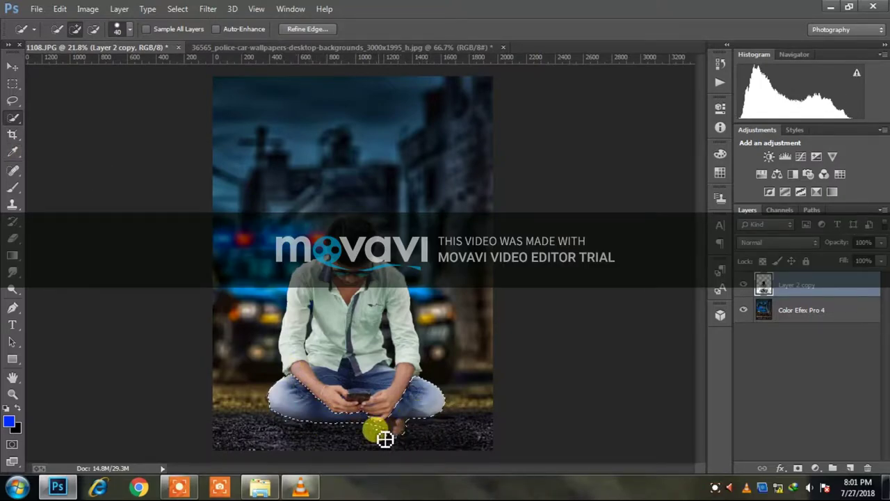
pyautogui.press('super')
pyautogui.press('super')
pyautogui.keyDown('alt'); pyautogui.click(383, 436); pyautogui.keyUp('alt')
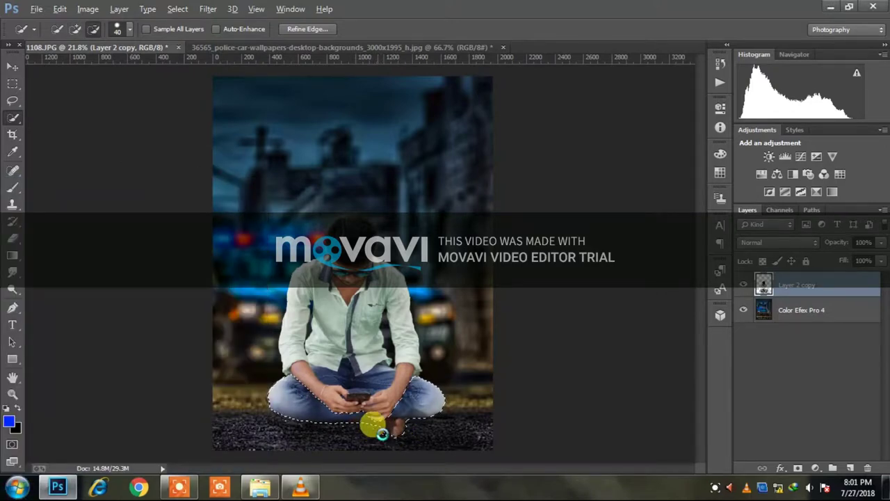
pyautogui.moveTo(382, 432)
pyautogui.mouseDown()
pyautogui.moveTo(369, 390)
pyautogui.moveTo(397, 381)
pyautogui.moveTo(372, 377)
pyautogui.moveTo(368, 357)
pyautogui.moveTo(315, 382)
pyautogui.moveTo(303, 371)
pyautogui.moveTo(336, 403)
pyautogui.moveTo(501, 410)
pyautogui.mouseUp()
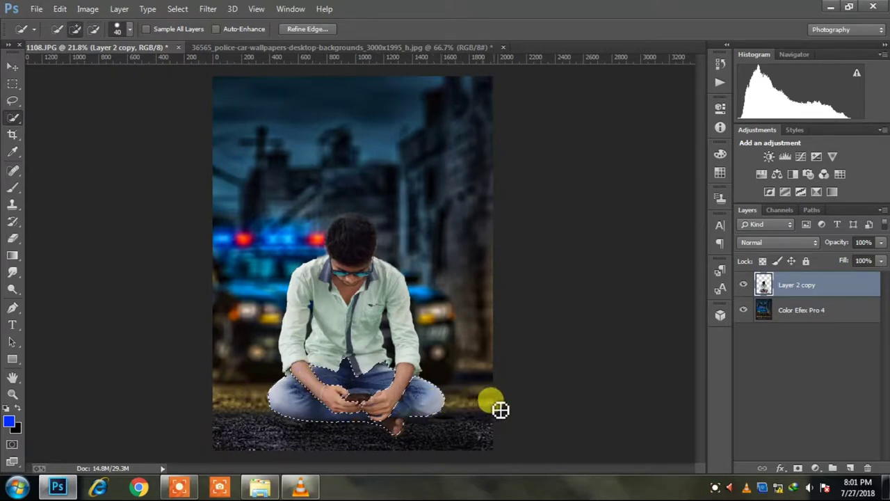
pyautogui.hotkey('ctrl', 'u')
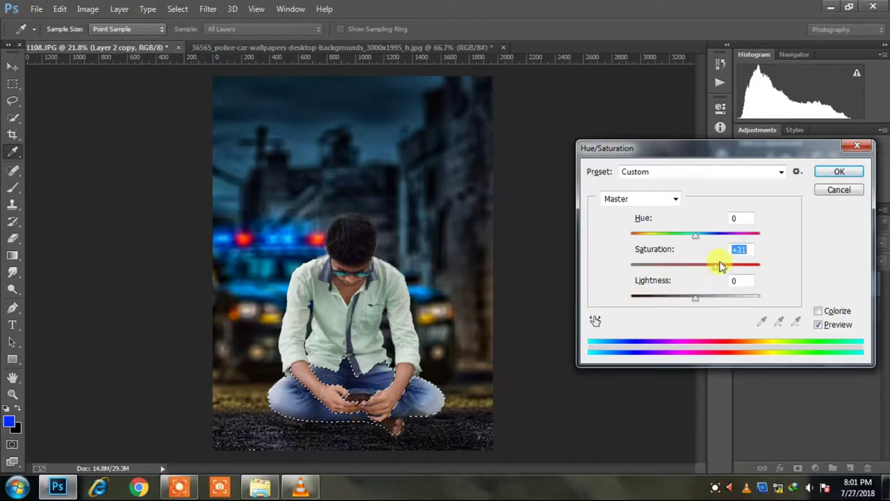
pyautogui.moveTo(721, 265)
pyautogui.mouseDown()
pyautogui.moveTo(746, 262)
pyautogui.moveTo(735, 262)
pyautogui.mouseUp()
pyautogui.moveTo(696, 238)
pyautogui.mouseDown()
pyautogui.moveTo(720, 238)
pyautogui.moveTo(694, 239)
pyautogui.mouseUp()
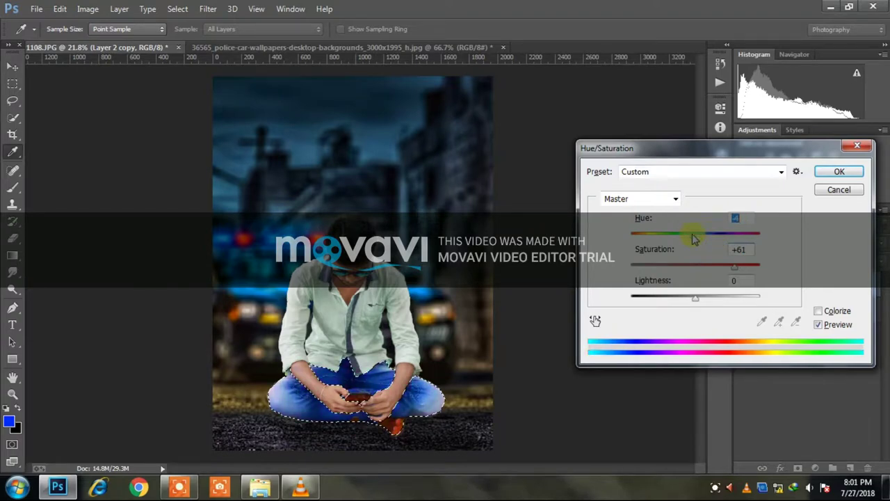
pyautogui.click(819, 311)
pyautogui.moveTo(664, 267); pyautogui.dragTo(717, 268)
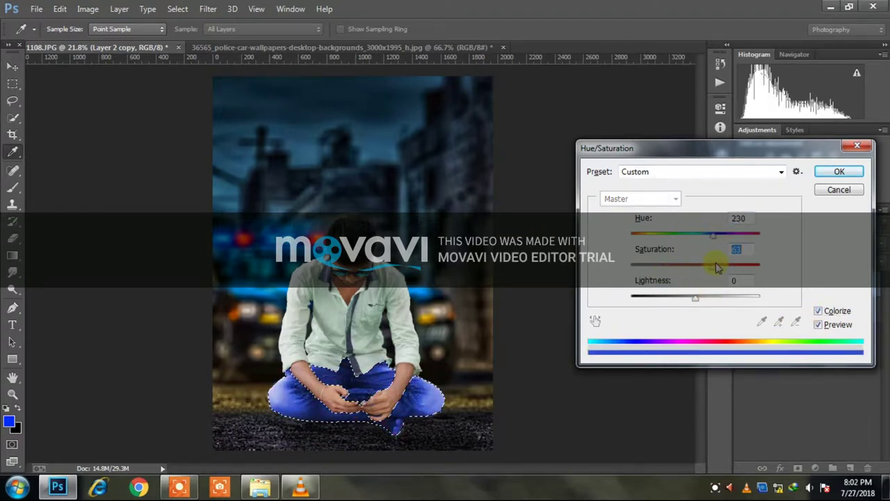
pyautogui.click(708, 236)
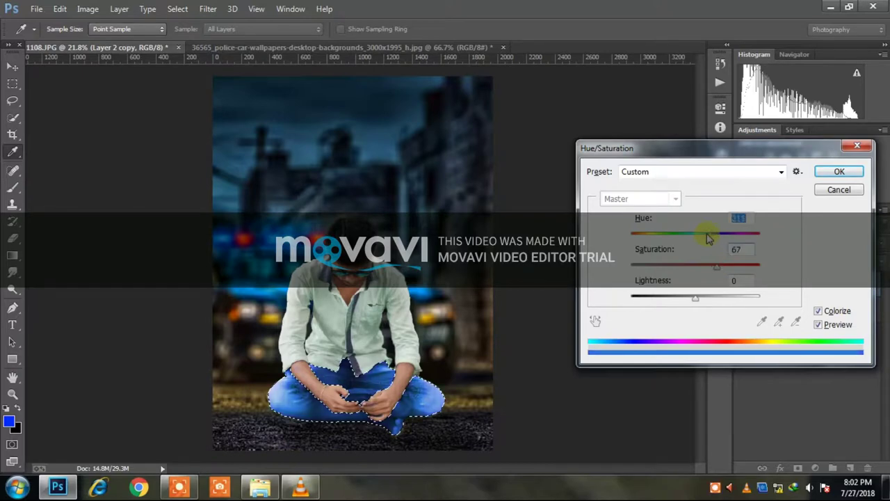
pyautogui.moveTo(737, 240); pyautogui.dragTo(713, 238)
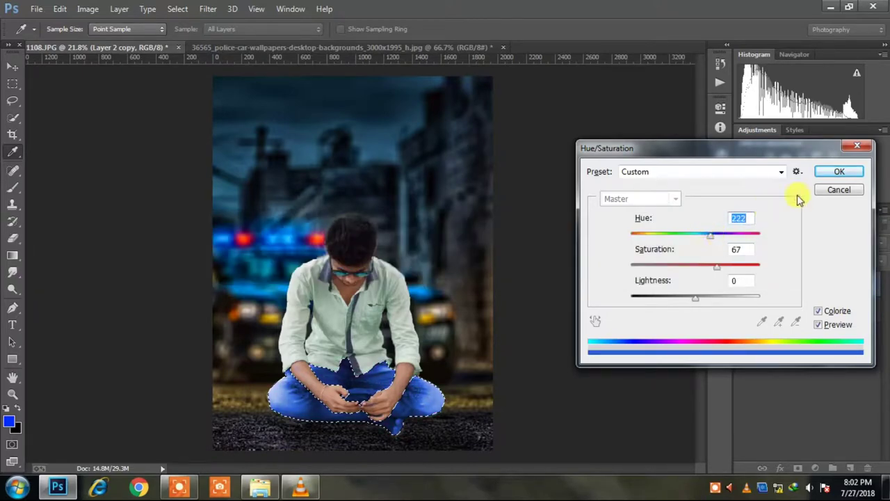
pyautogui.click(839, 189)
# - Colorize the selected jeans blue using Hue/Saturation with Hue 230 and Saturation 75
pyautogui.press('w')
pyautogui.hotkey('ctrl', 'u')
pyautogui.click(817, 310)
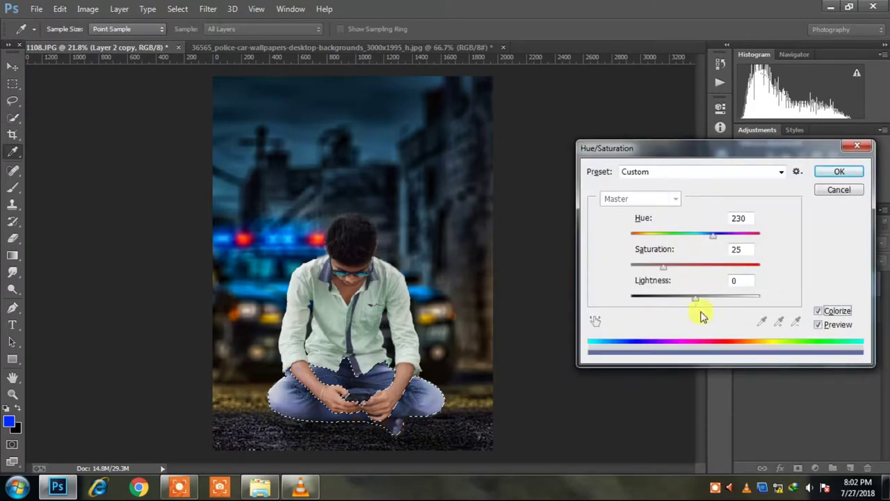
pyautogui.moveTo(693, 268); pyautogui.dragTo(730, 269)
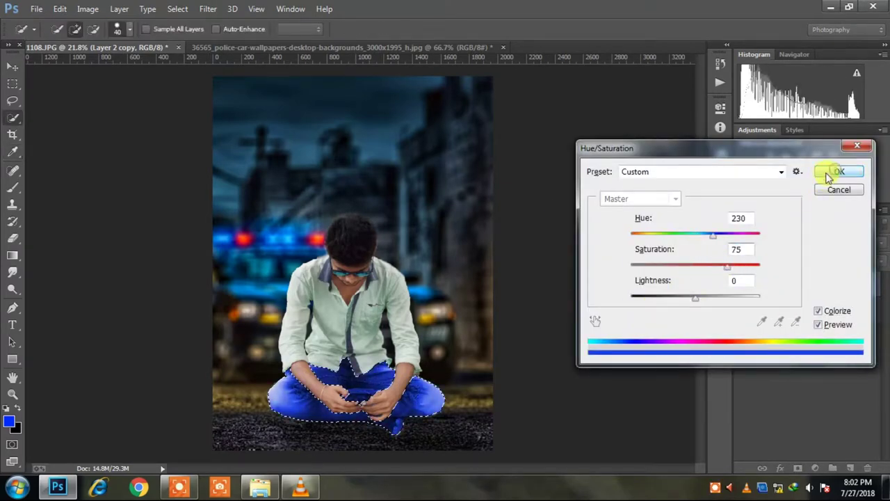
pyautogui.click(842, 171)
# - Erase the blue-tinted foot beneath the jeans with the eraser enlarged to 90 px, clearing the selection along the way
pyautogui.click(12, 237)
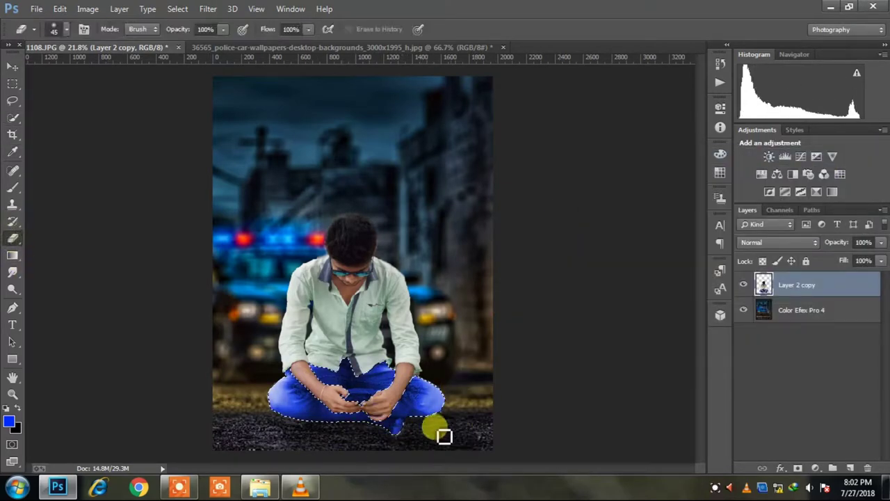
pyautogui.moveTo(399, 436)
pyautogui.mouseDown()
pyautogui.moveTo(442, 440)
pyautogui.moveTo(379, 428)
pyautogui.moveTo(463, 454)
pyautogui.moveTo(488, 441)
pyautogui.moveTo(481, 431)
pyautogui.moveTo(421, 438)
pyautogui.moveTo(397, 425)
pyautogui.moveTo(671, 348)
pyautogui.moveTo(577, 322)
pyautogui.mouseUp()
pyautogui.click(177, 9)
pyautogui.click(188, 32)
pyautogui.click(498, 406)
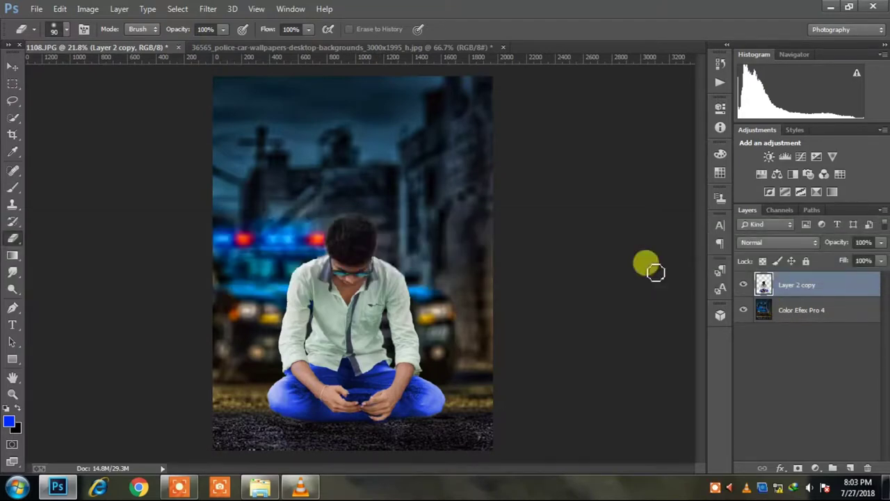
pyautogui.click(209, 9)
pyautogui.click(496, 271)
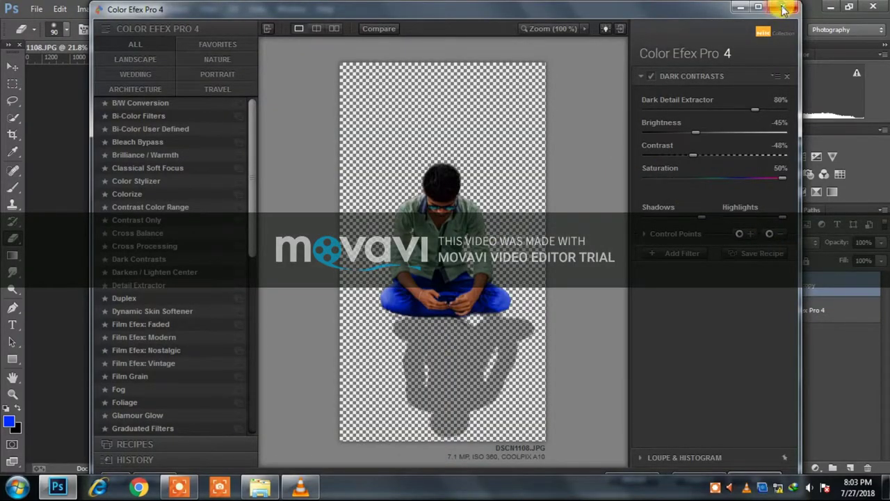
pyautogui.click(784, 9)
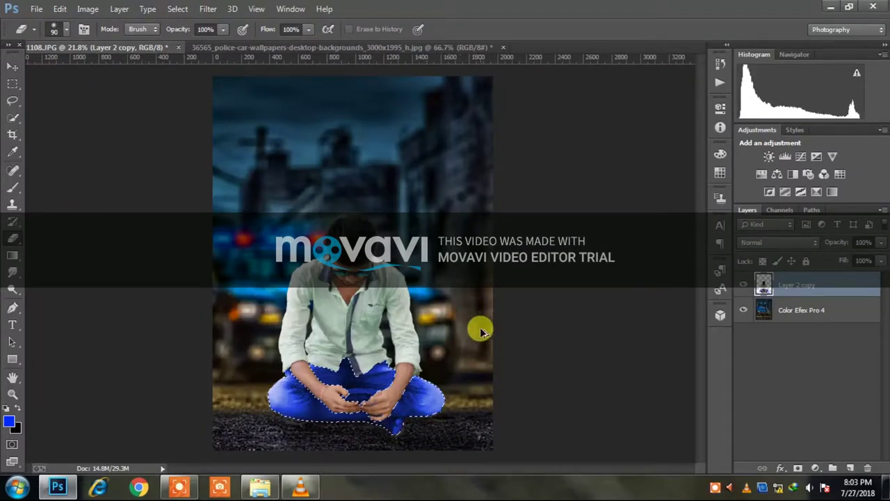
# - Undo the blue colorizing of the jeans, keeping the jeans selection active
pyautogui.press('Delete')
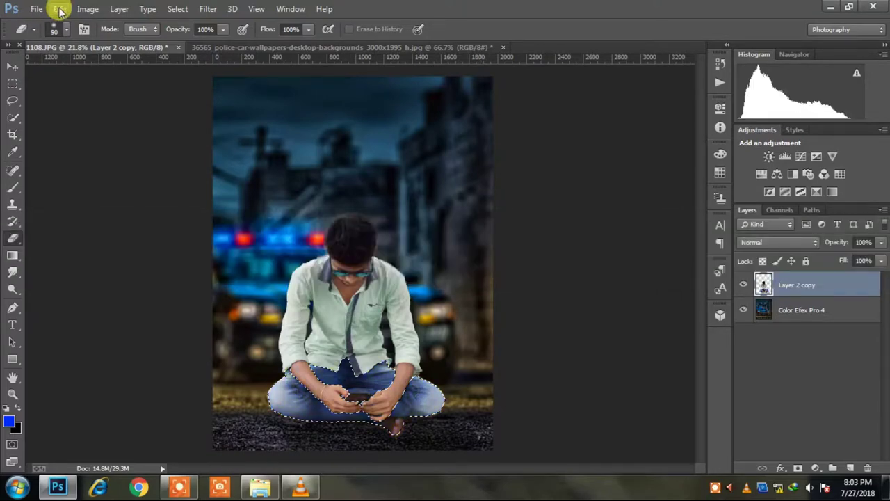
pyautogui.click(59, 9)
pyautogui.click(77, 33)
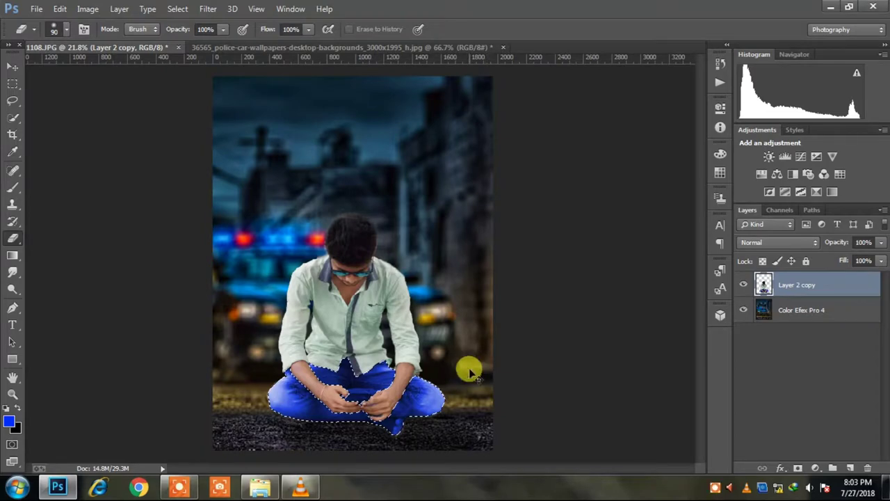
pyautogui.hotkey('ctrl', 'z')
# - Exclude the phone between the man's hands from the jeans selection with the Quick Selection tool
pyautogui.scroll(7, 391, 387)
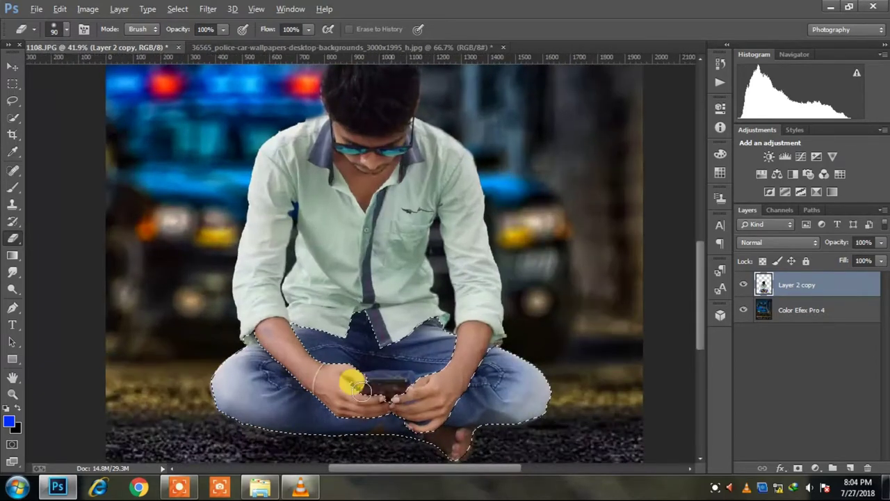
pyautogui.click(12, 117)
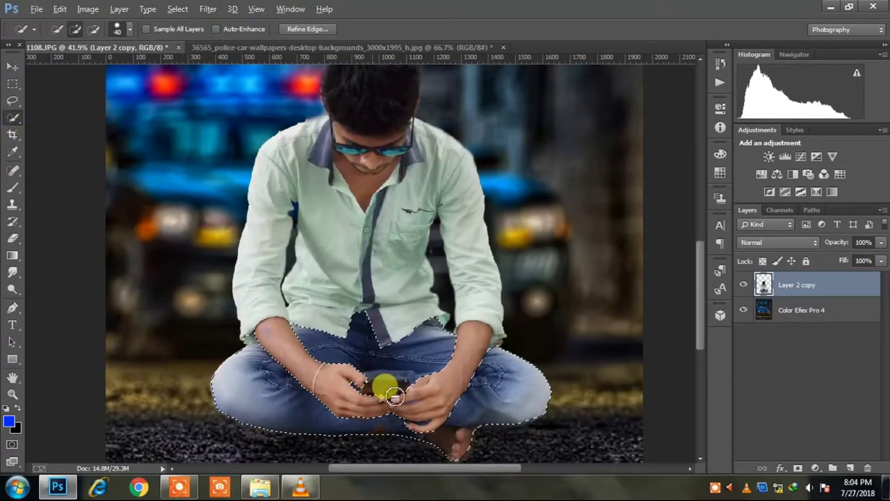
pyautogui.moveTo(385, 386)
pyautogui.mouseDown()
pyautogui.moveTo(395, 380)
pyautogui.moveTo(399, 400)
pyautogui.mouseUp()
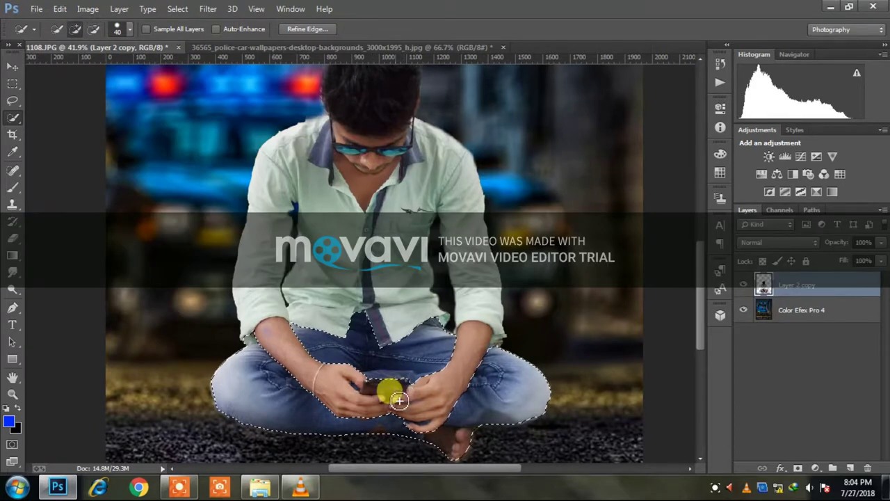
pyautogui.scroll(-2, 464, 410)
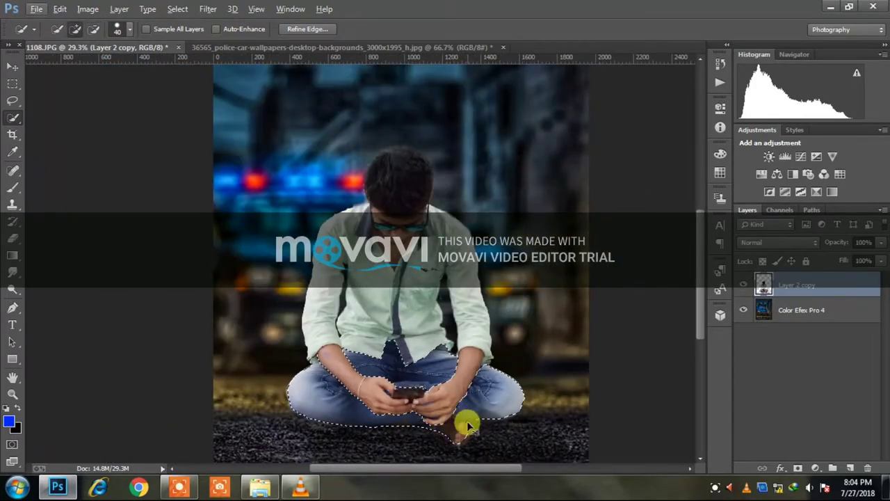
# - Colorize the selected jeans blue using Hue/Saturation with Hue 230 and Saturation 74
pyautogui.hotkey('ctrl', 'u')
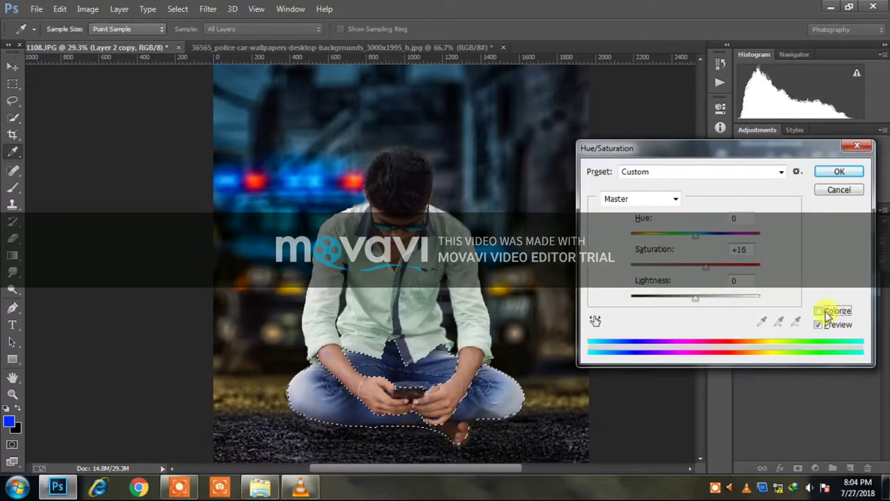
pyautogui.click(827, 314)
pyautogui.moveTo(709, 266); pyautogui.dragTo(735, 267)
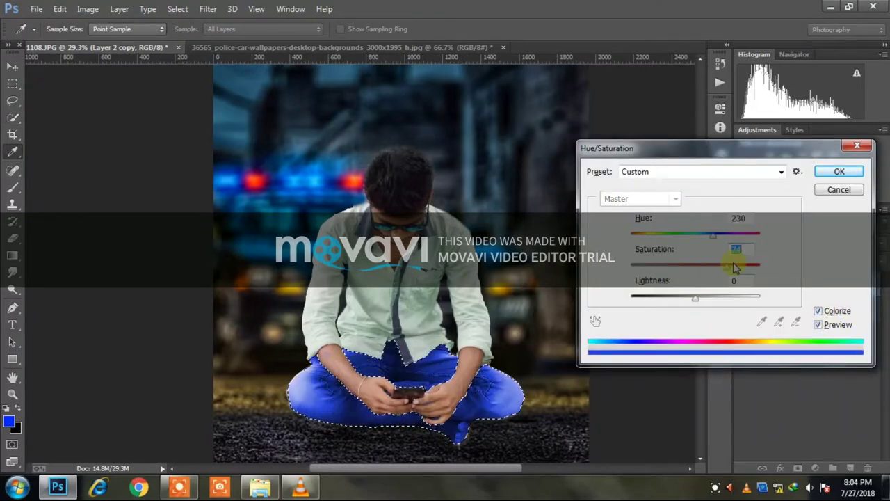
pyautogui.click(835, 171)
# - Erase the blue-tinted foot beneath the jeans with the 90 px eraser and clear the jeans selection
pyautogui.click(12, 238)
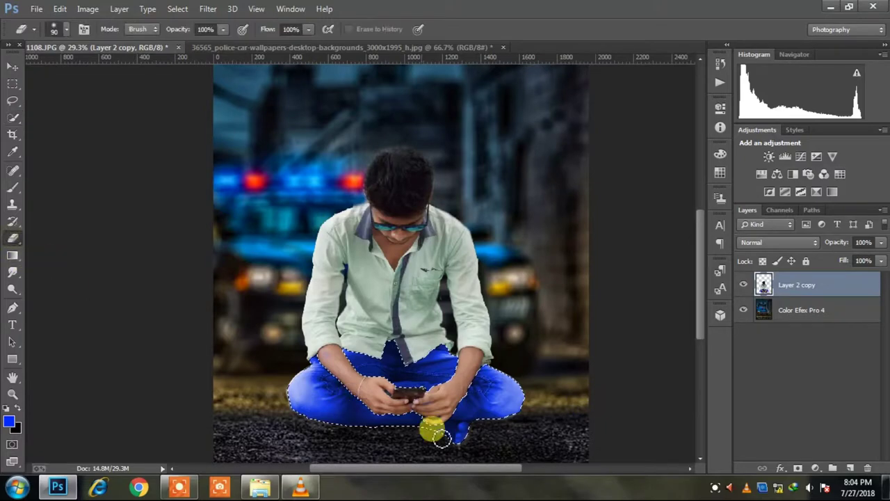
pyautogui.moveTo(441, 436); pyautogui.dragTo(455, 445)
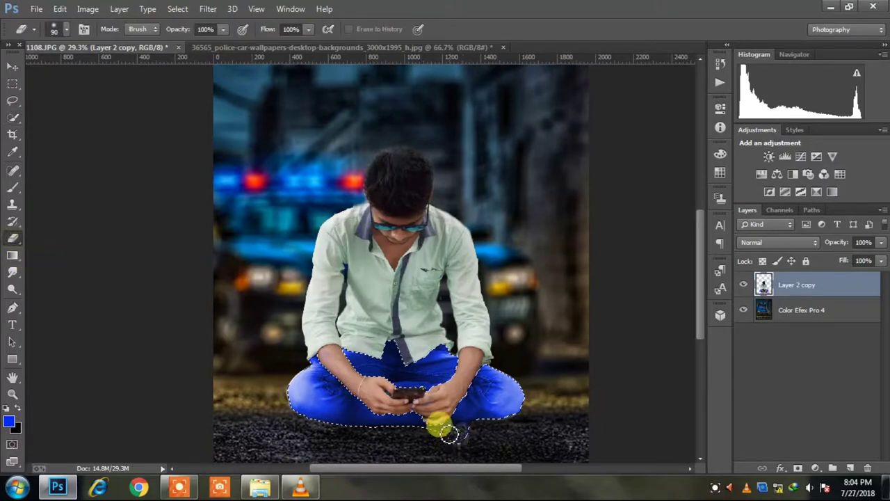
pyautogui.scroll(-1, 463, 387)
pyautogui.click(177, 8)
pyautogui.click(183, 32)
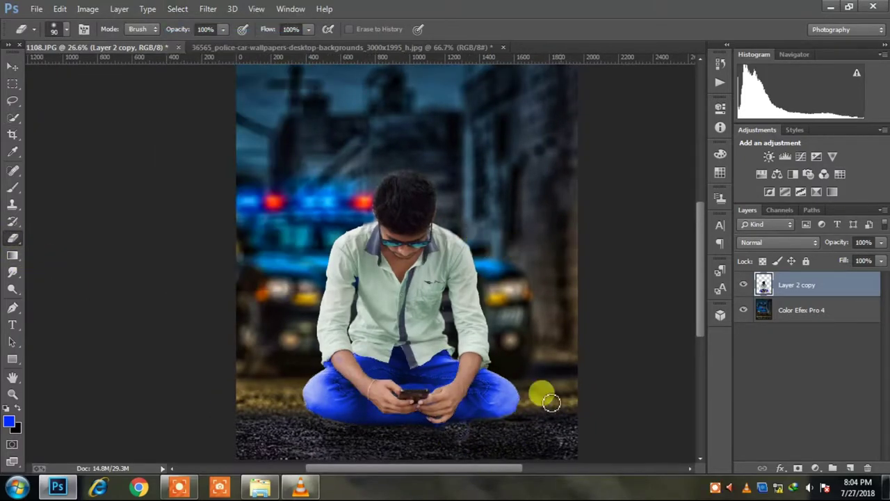
# - Clean up the leftover foot traces on the road beneath the hands with the eraser reduced to 50 px
pyautogui.moveTo(551, 402); pyautogui.dragTo(470, 432)
pyautogui.scroll(2, 466, 430)
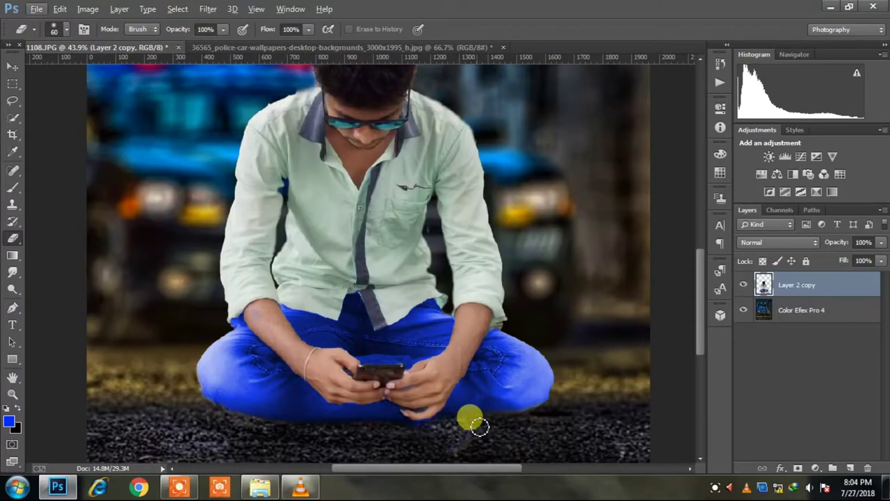
pyautogui.press('[')
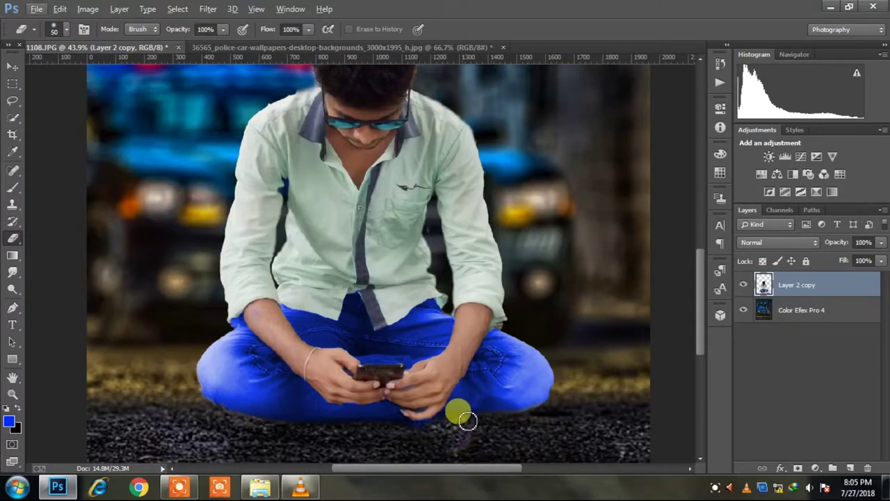
pyautogui.scroll(1, 463, 405)
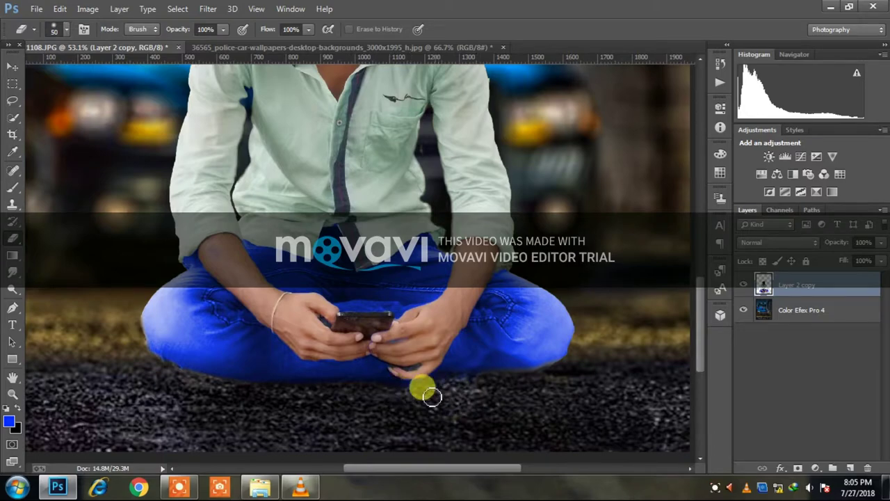
# - Open the man's layer in Color Efex Pro 4 and set up Dark Contrasts with Contrast -37% and Saturation 50%
pyautogui.scroll(-5, 521, 387)
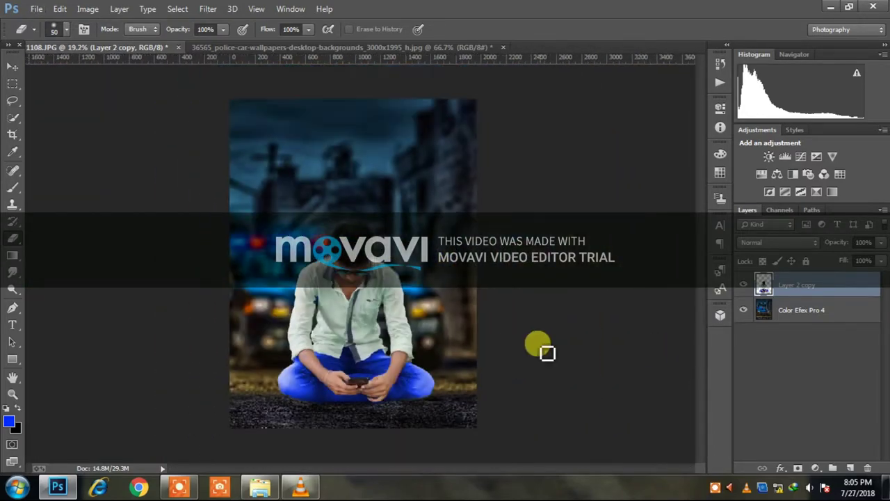
pyautogui.click(208, 8)
pyautogui.click(426, 340)
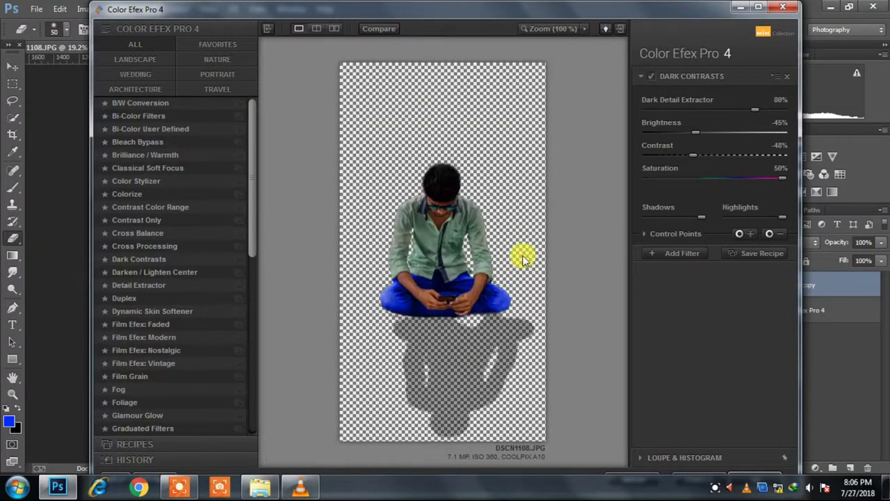
pyautogui.click(152, 258)
pyautogui.click(783, 178)
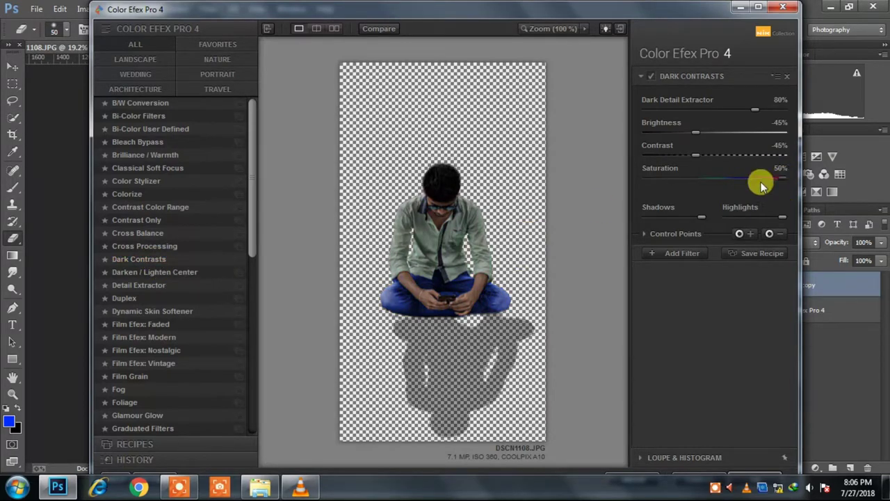
pyautogui.click(703, 154)
# - Add two negative control points on the man's face to exclude it from the Dark Contrasts effect
pyautogui.click(768, 233)
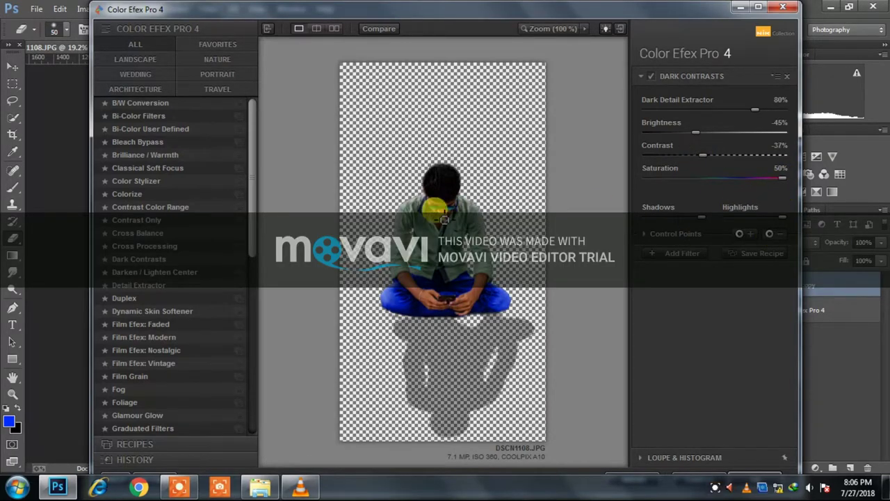
pyautogui.click(438, 208)
pyautogui.click(768, 233)
pyautogui.click(449, 206)
# - Add negative control points across both forearms and hands to exclude their skin from the Dark Contrasts effect
pyautogui.click(769, 234)
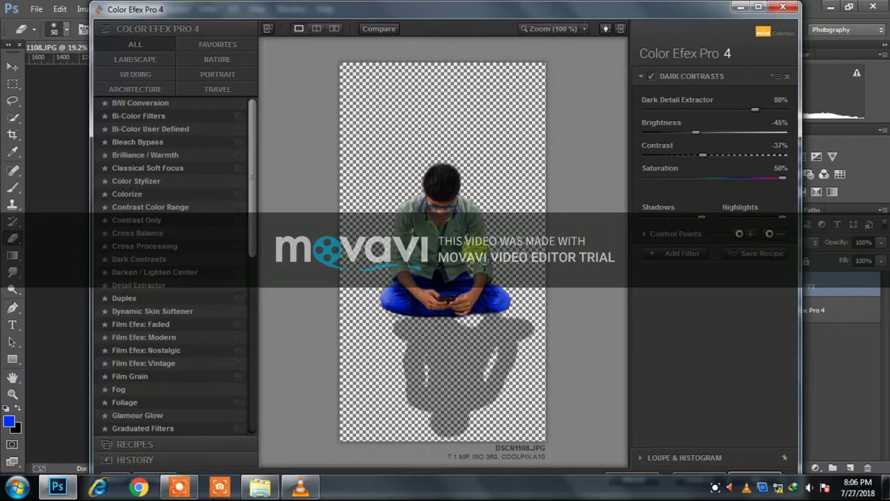
pyautogui.click(475, 284)
pyautogui.click(768, 233)
pyautogui.click(461, 304)
pyautogui.click(769, 234)
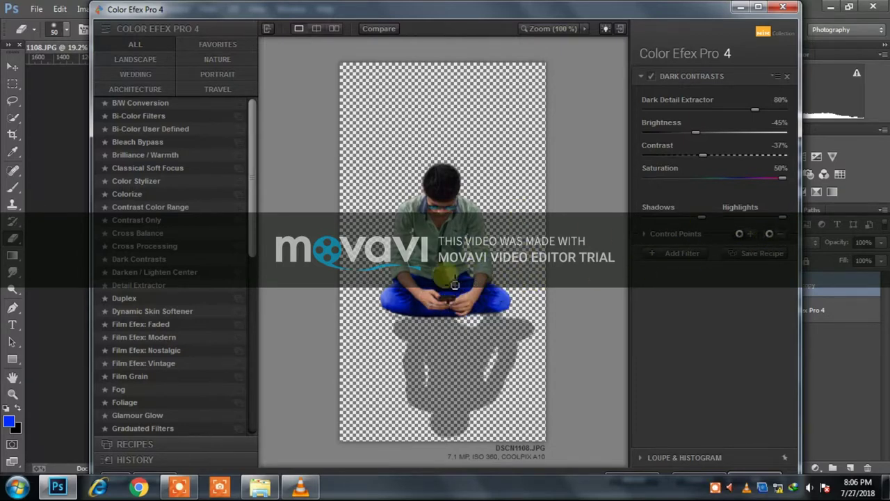
pyautogui.click(425, 298)
pyautogui.click(777, 233)
pyautogui.click(406, 288)
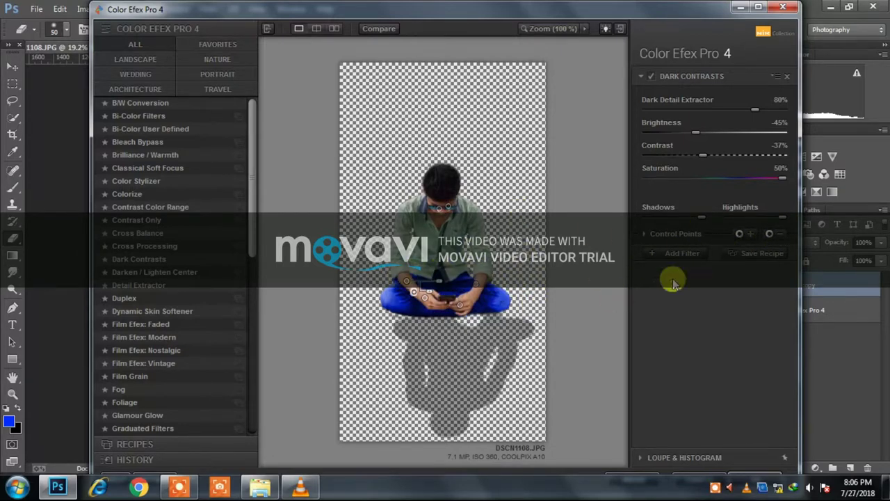
pyautogui.click(770, 232)
pyautogui.click(418, 292)
pyautogui.click(770, 234)
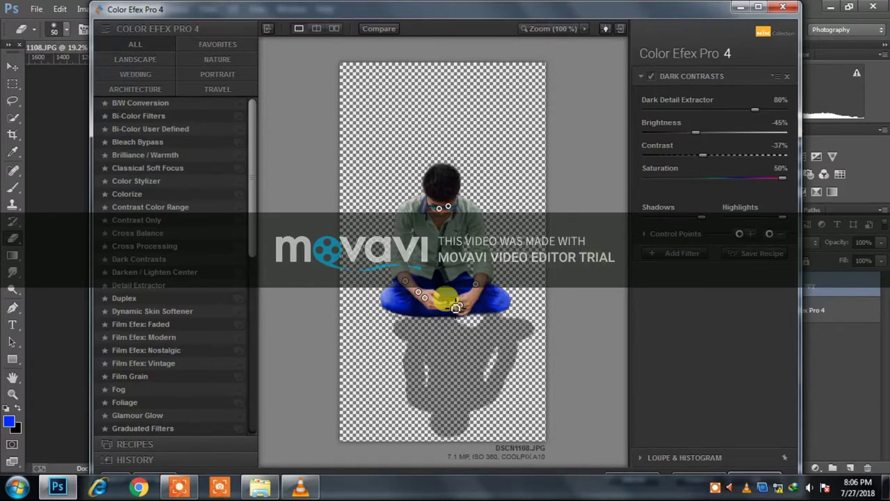
pyautogui.click(447, 304)
# - Add negative control points on the side of the face and the upper chest, and apply the Dark Contrasts filter
pyautogui.click(769, 234)
pyautogui.click(434, 204)
pyautogui.click(769, 234)
pyautogui.click(456, 226)
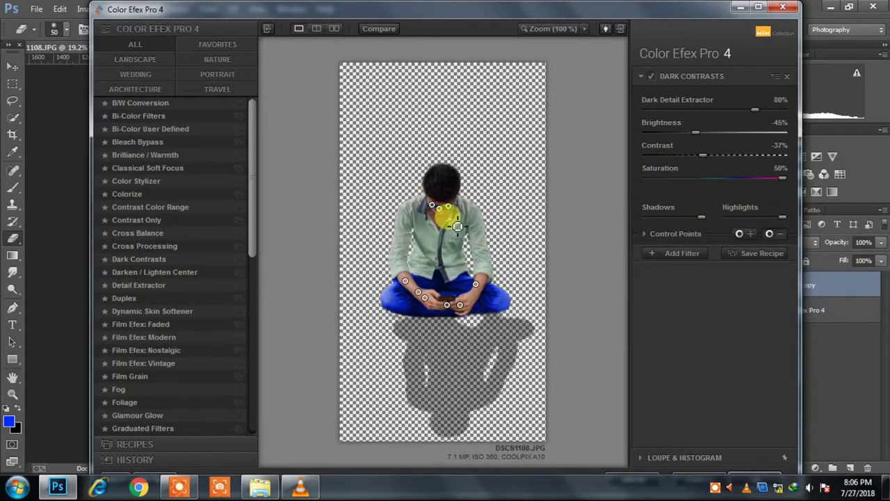
pyautogui.click(675, 254)
pyautogui.click(751, 477)
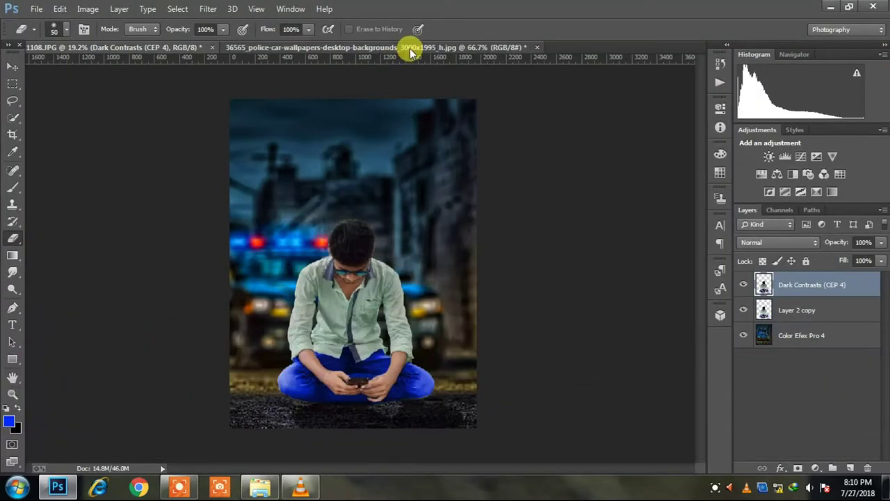
# - Close the police car wallpaper document
pyautogui.click(410, 46)
pyautogui.click(536, 46)
pyautogui.click(364, 172)
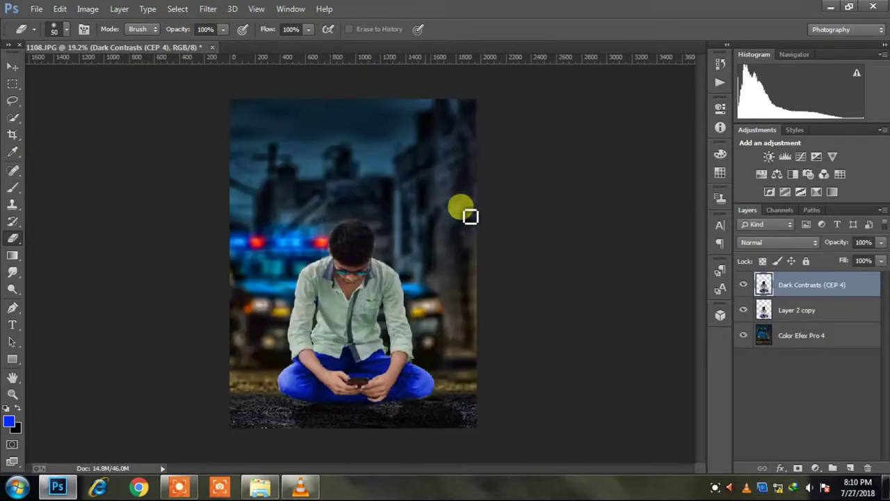
# - Merge the Dark Contrasts, Layer 2 copy and Color Efex Pro 4 layers into a single layer
pyautogui.keyDown('shift'); pyautogui.click(777, 334); pyautogui.keyUp('shift')
pyautogui.rightClick(777, 333)
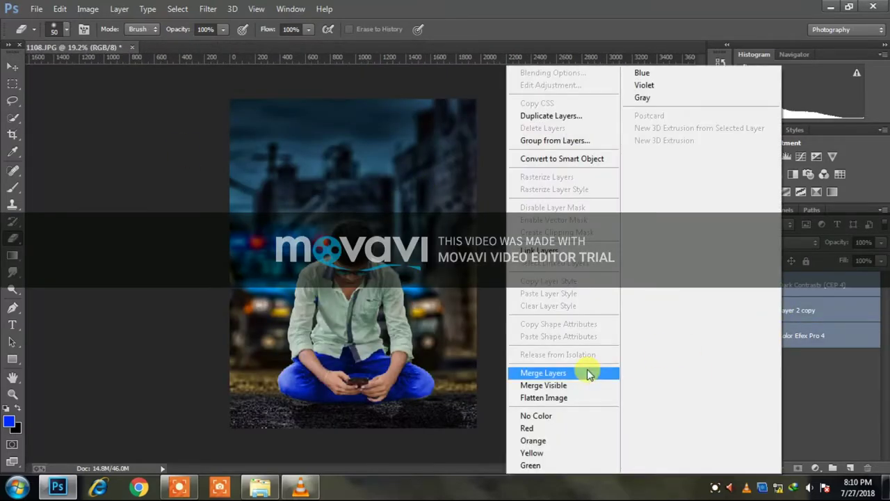
pyautogui.click(587, 374)
pyautogui.rightClick(749, 351)
pyautogui.click(616, 370)
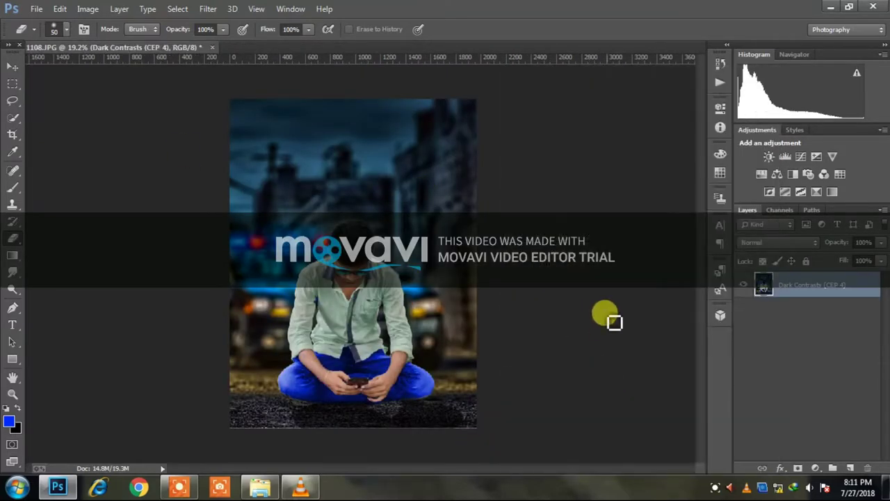
# - Place the social media icons image PicsArt_09-09-02.45.16 from the logo png folder into the composite
pyautogui.click(36, 8)
pyautogui.click(76, 193)
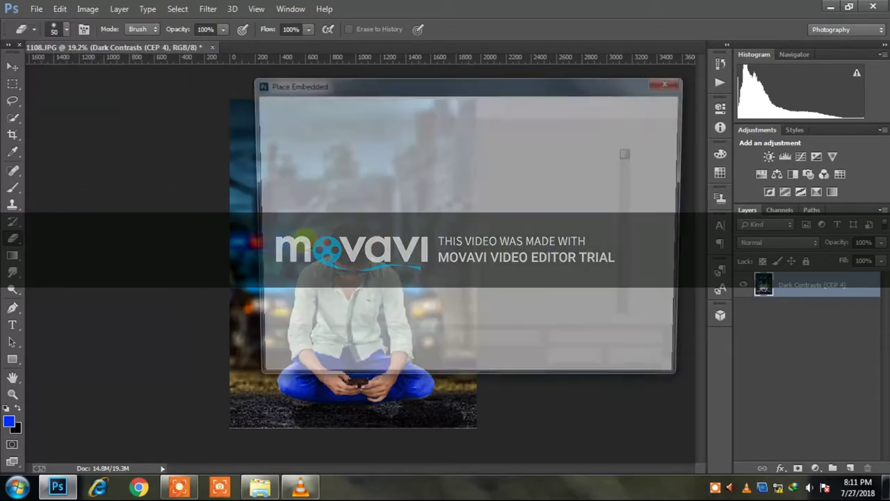
pyautogui.doubleClick(395, 192)
pyautogui.scroll(-8, 482, 285)
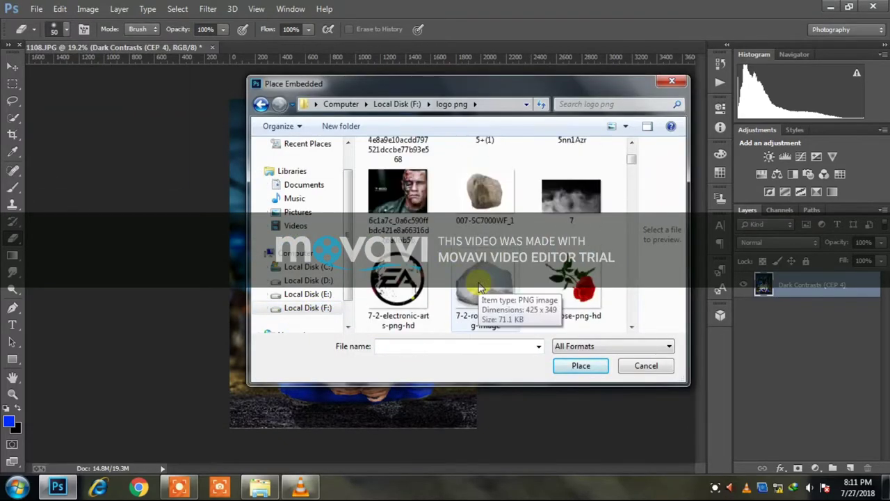
pyautogui.scroll(-8, 481, 285)
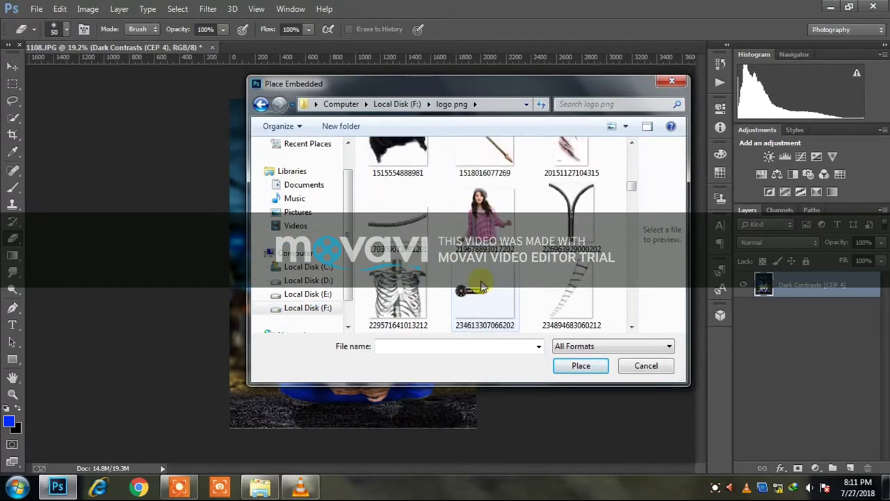
pyautogui.scroll(-10, 481, 285)
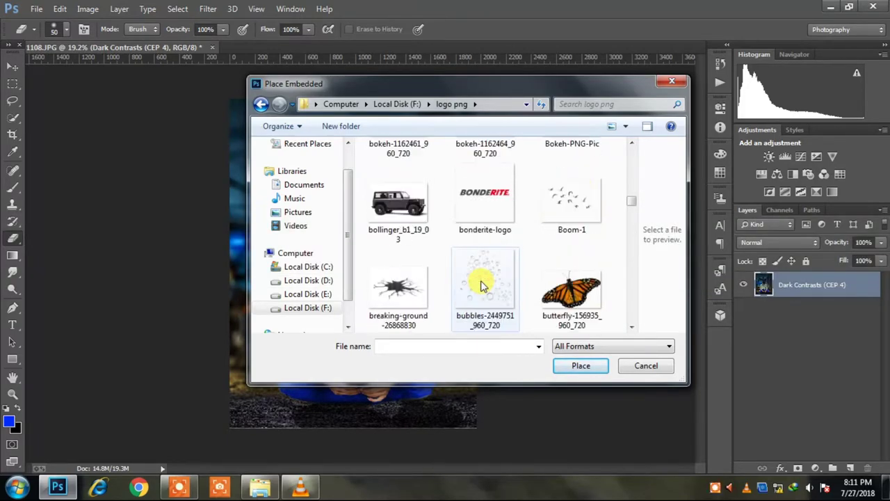
pyautogui.scroll(-10, 482, 285)
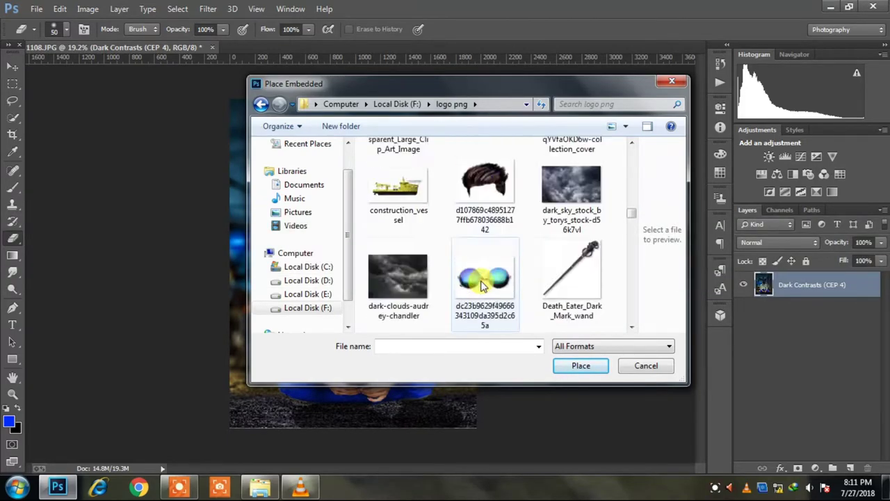
pyautogui.scroll(-10, 482, 285)
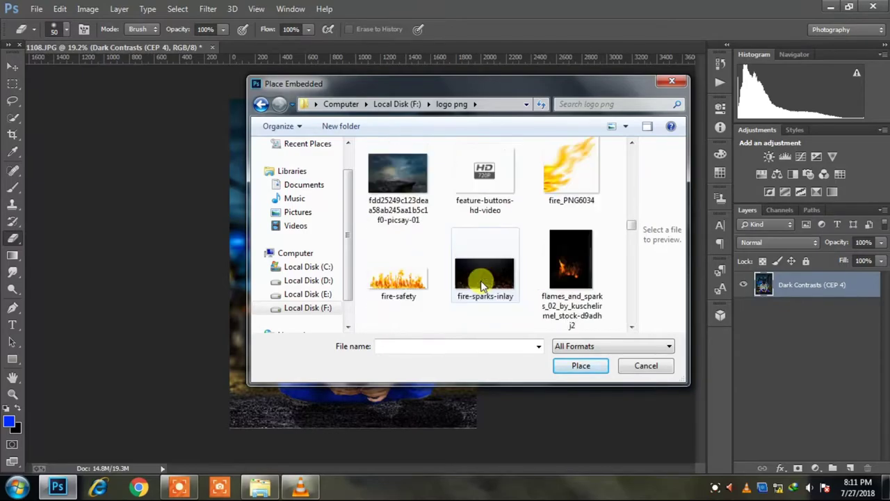
pyautogui.scroll(-10, 482, 285)
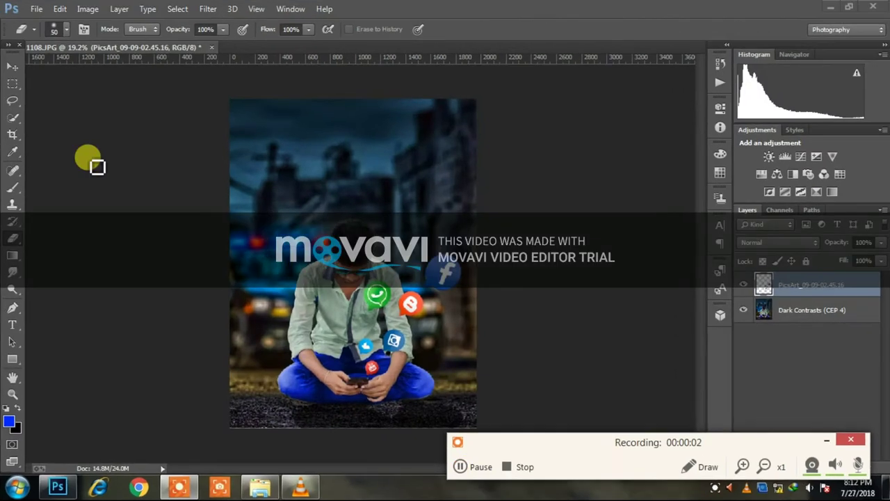
# - Move the social media icons up and to the right so they float beside the man's shoulder and arm
pyautogui.click(10, 65)
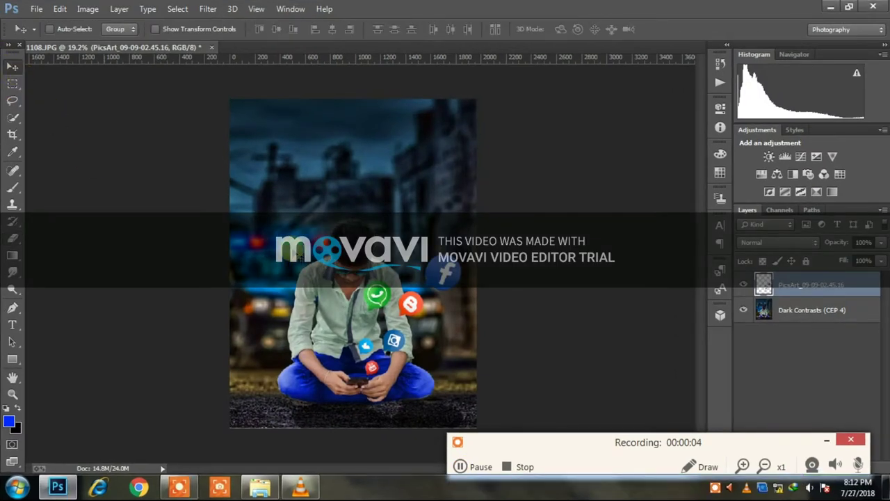
pyautogui.moveTo(390, 340); pyautogui.dragTo(424, 296)
pyautogui.click(827, 440)
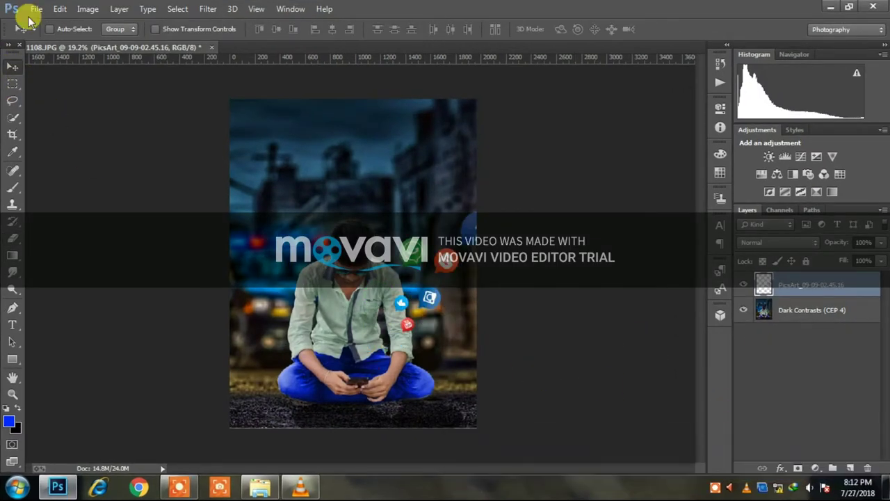
# - Place the Light-Free-Download-PNG glow image from the logo png folder into the composite
pyautogui.click(36, 8)
pyautogui.click(87, 195)
pyautogui.scroll(-15, 629, 209)
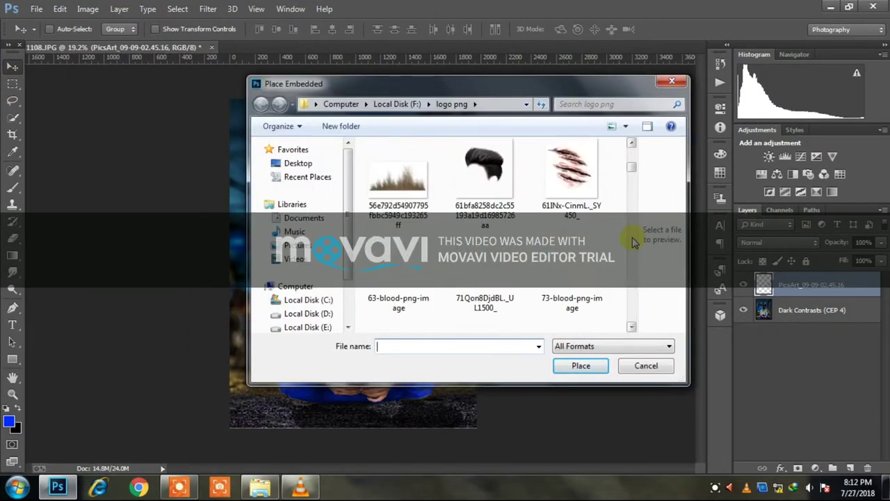
pyautogui.scroll(-15, 633, 254)
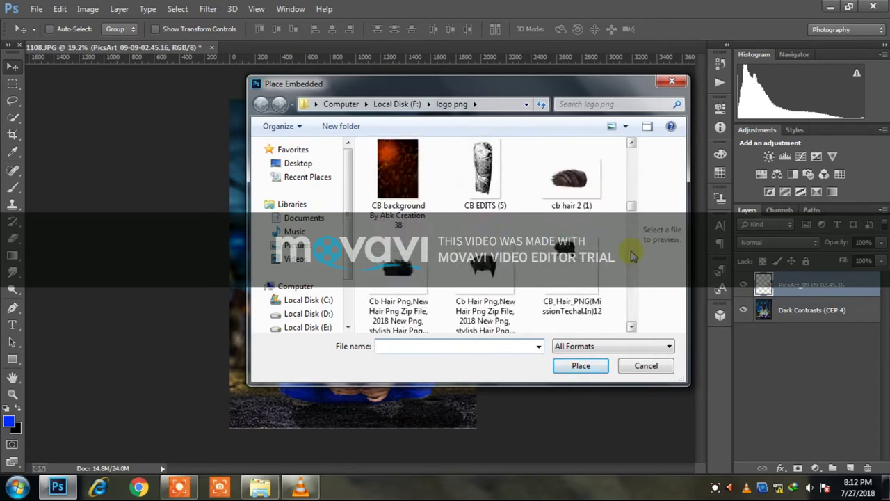
pyautogui.scroll(-15, 631, 251)
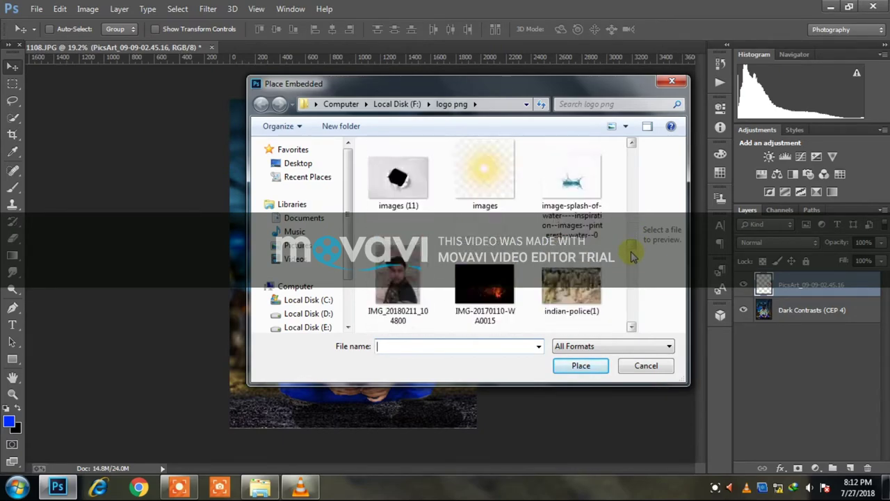
pyautogui.scroll(-5, 631, 261)
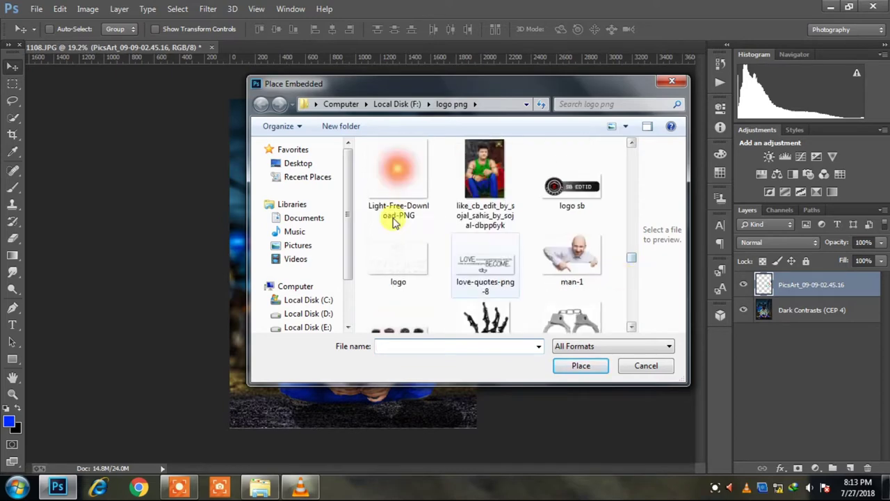
pyautogui.click(396, 208)
pyautogui.click(581, 365)
# - Blend the placed glow in Screen mode, then move it onto the man's hands and shrink it
pyautogui.moveTo(438, 325)
pyautogui.mouseDown()
pyautogui.moveTo(394, 372)
pyautogui.moveTo(392, 396)
pyautogui.moveTo(378, 342)
pyautogui.mouseUp()
pyautogui.click(775, 242)
pyautogui.click(748, 110)
pyautogui.moveTo(457, 434); pyautogui.dragTo(409, 375)
# - Shrink the glow to about 29% width and 12% height around the phone, and set its opacity to 53%
pyautogui.scroll(6, 384, 372)
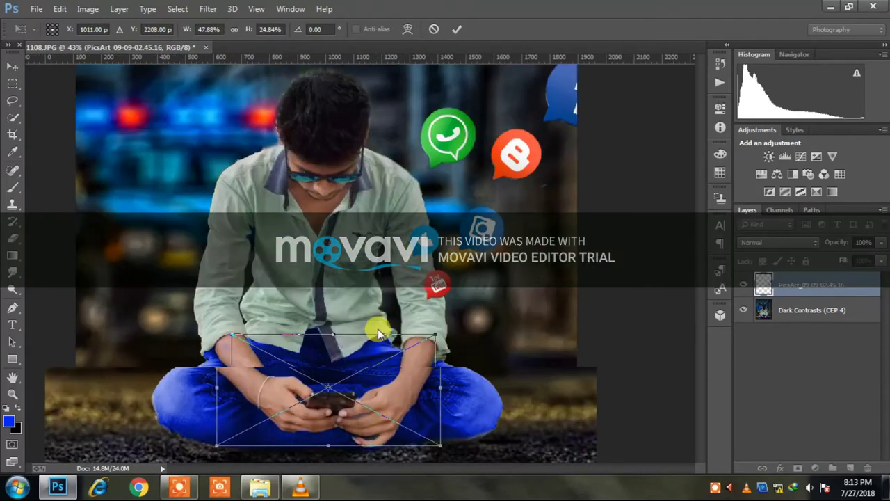
pyautogui.moveTo(440, 446); pyautogui.dragTo(377, 402)
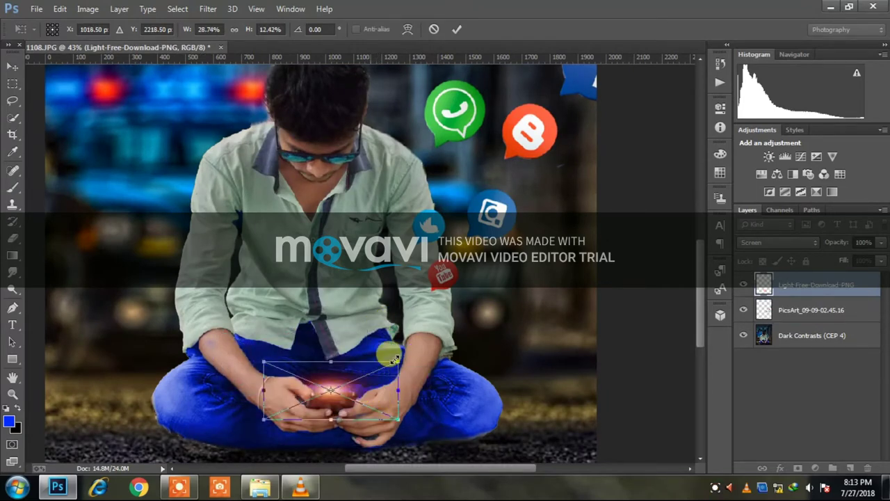
pyautogui.click(456, 30)
pyautogui.moveTo(866, 260); pyautogui.dragTo(851, 264)
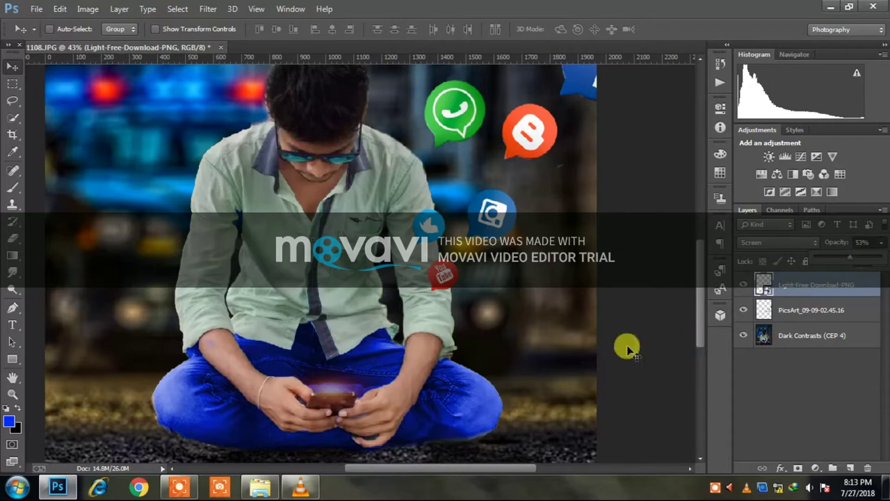
# - Move the PicsArt_09-09-02.45.16 icons layer down and left so the social media icons rise from the phone
pyautogui.scroll(-10, 527, 349)
pyautogui.click(789, 307)
pyautogui.moveTo(432, 263); pyautogui.dragTo(405, 297)
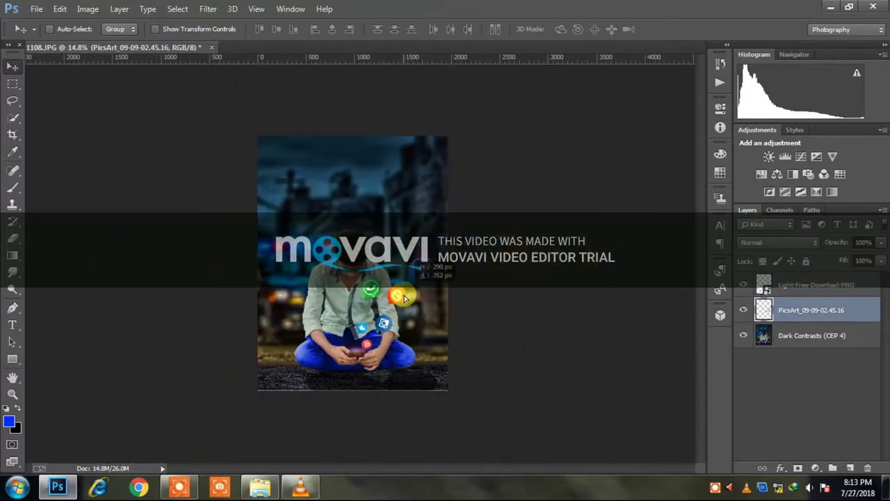
# - Merge the phone glow, social media icons and Dark Contrasts layers into a single layer
pyautogui.keyDown('shift'); pyautogui.click(802, 287); pyautogui.keyUp('shift')
pyautogui.rightClick(802, 287)
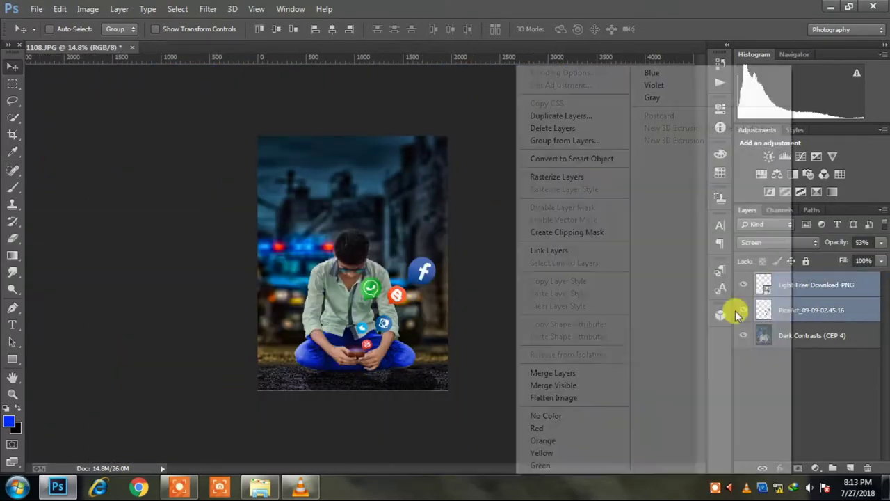
pyautogui.click(576, 369)
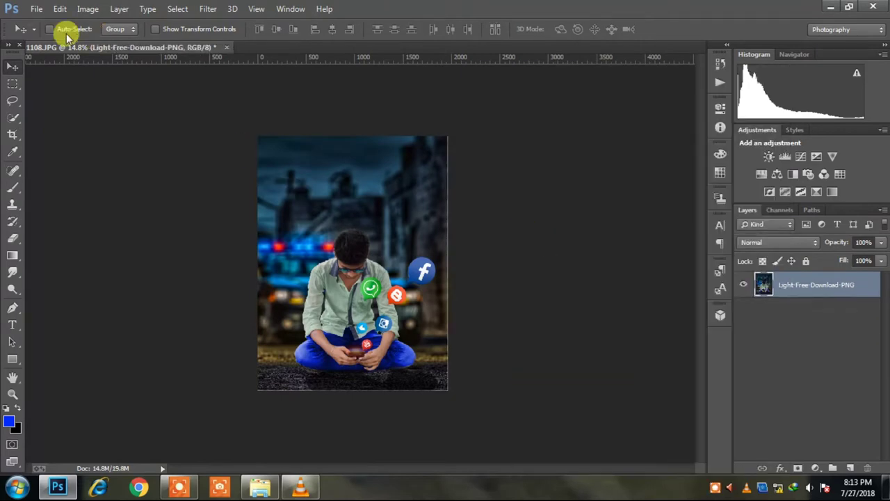
# - Place the Light-Free-Download-PNG glow over the police car's left headlight and set its blend mode to Screen
pyautogui.click(36, 9)
pyautogui.click(66, 193)
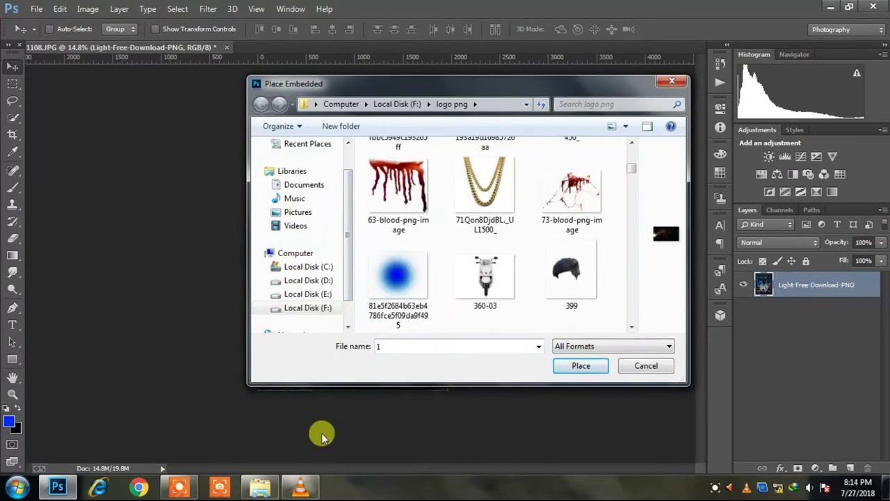
pyautogui.click(478, 466)
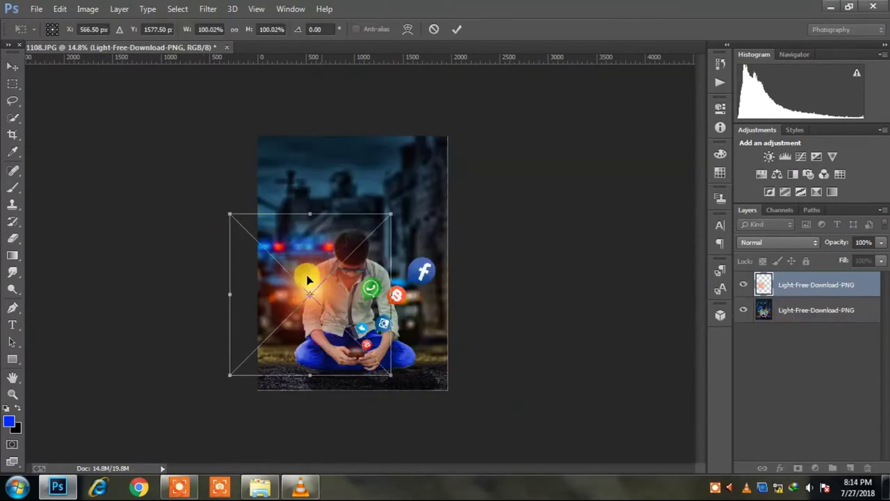
pyautogui.moveTo(320, 257); pyautogui.dragTo(292, 272)
pyautogui.click(756, 242)
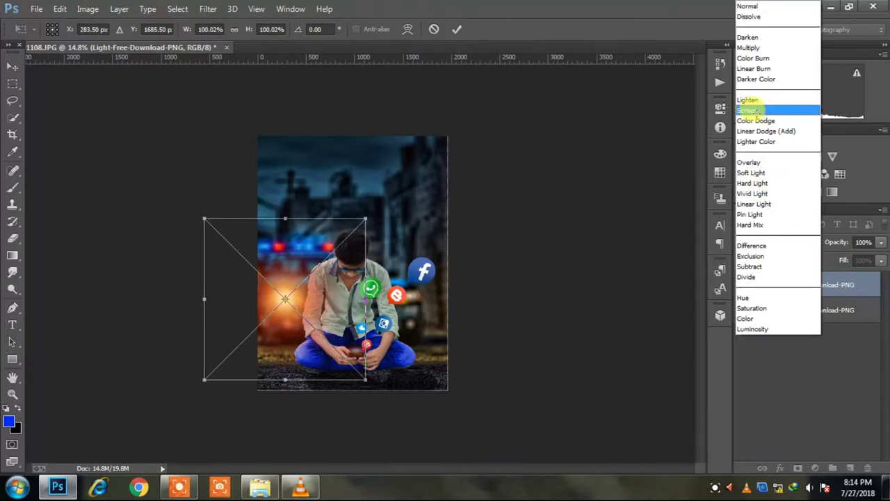
pyautogui.click(755, 108)
# - Scale the headlight glow to about 78% and centre it on the police car's left headlight
pyautogui.moveTo(344, 314); pyautogui.dragTo(342, 317)
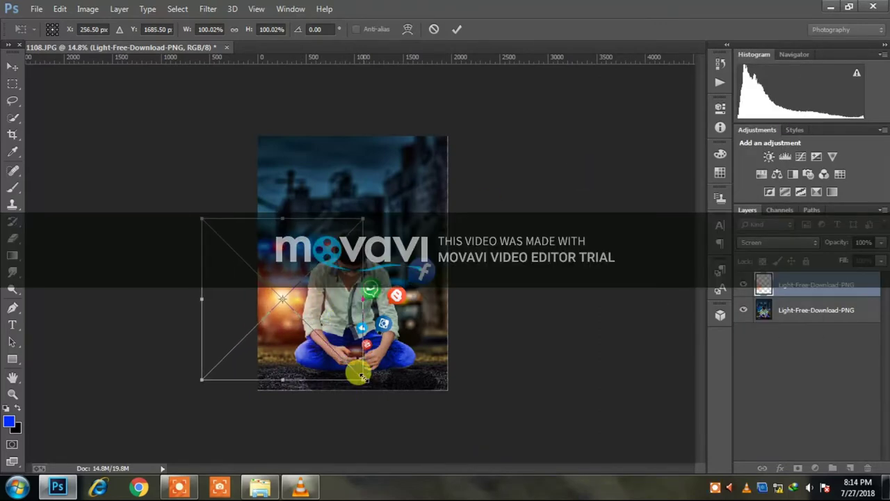
pyautogui.moveTo(362, 380); pyautogui.dragTo(327, 345)
pyautogui.moveTo(317, 303); pyautogui.dragTo(334, 315)
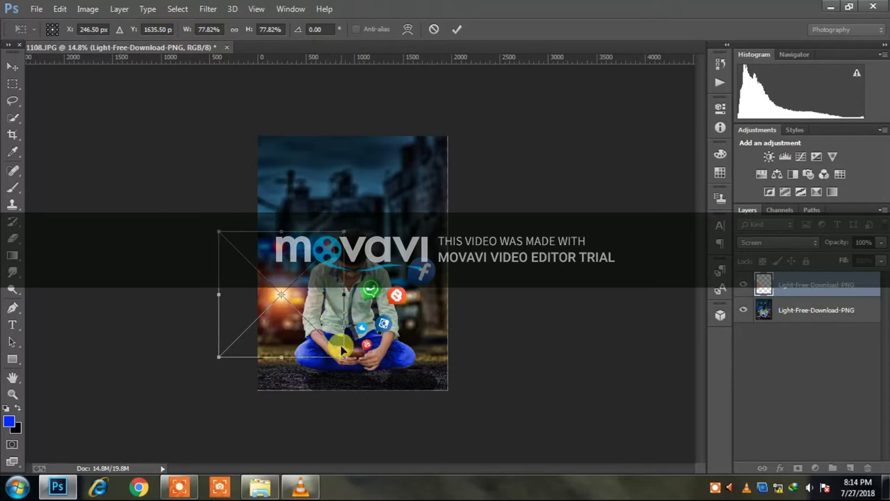
pyautogui.click(456, 29)
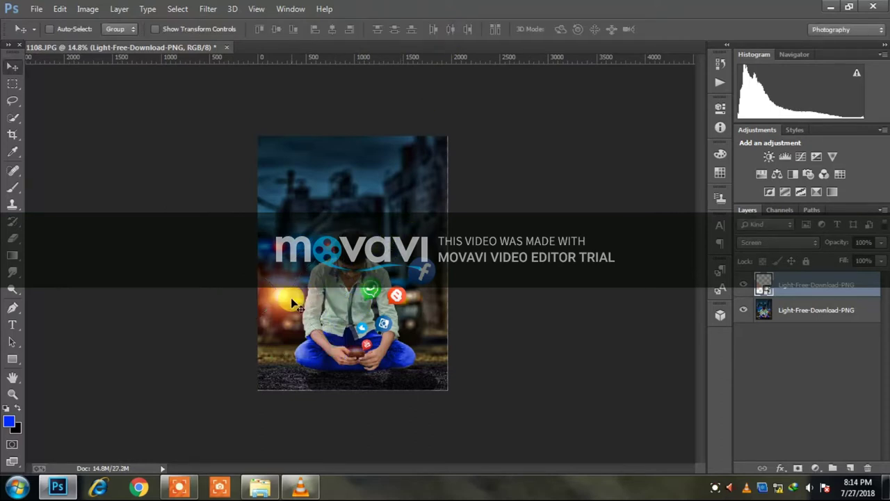
# - Duplicate the glow onto the police car's right headlight and set the copy's opacity to 69%
pyautogui.moveTo(292, 303); pyautogui.dragTo(416, 304)
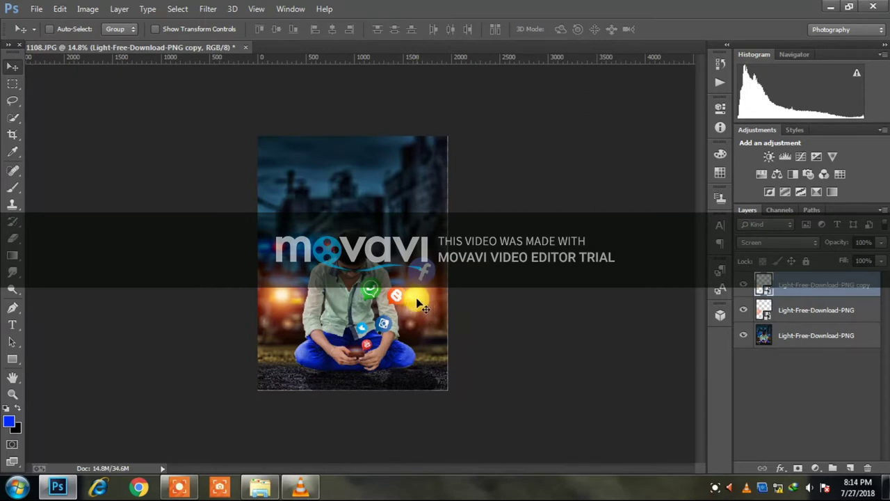
pyautogui.moveTo(881, 242); pyautogui.dragTo(861, 261)
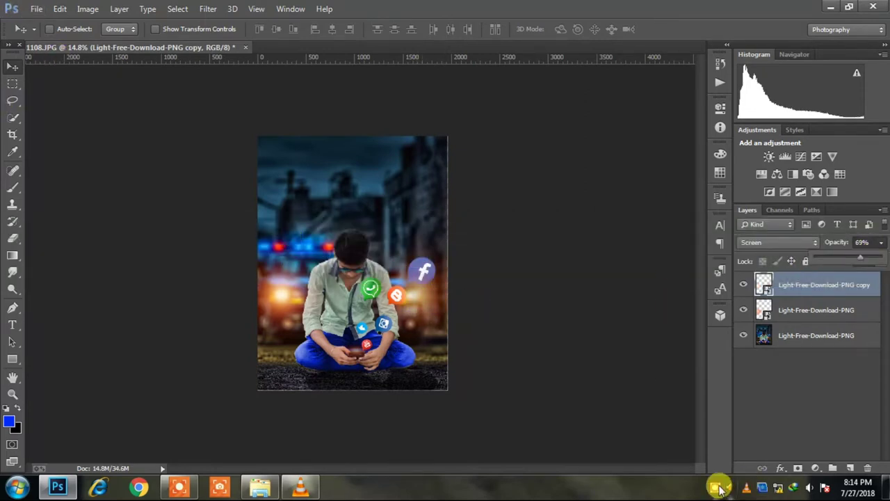
pyautogui.click(203, 494)
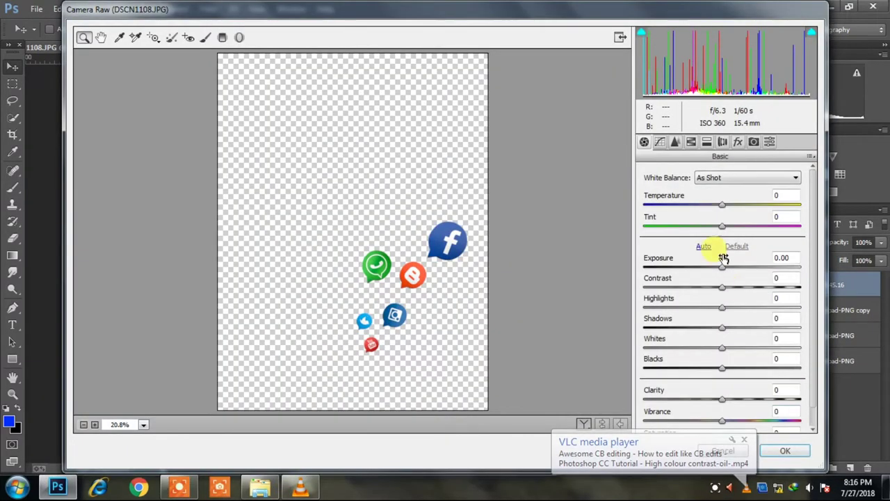
# - Apply the Camera Raw Filter to the social media icons layer and merge all visible layers into one
pyautogui.click(784, 450)
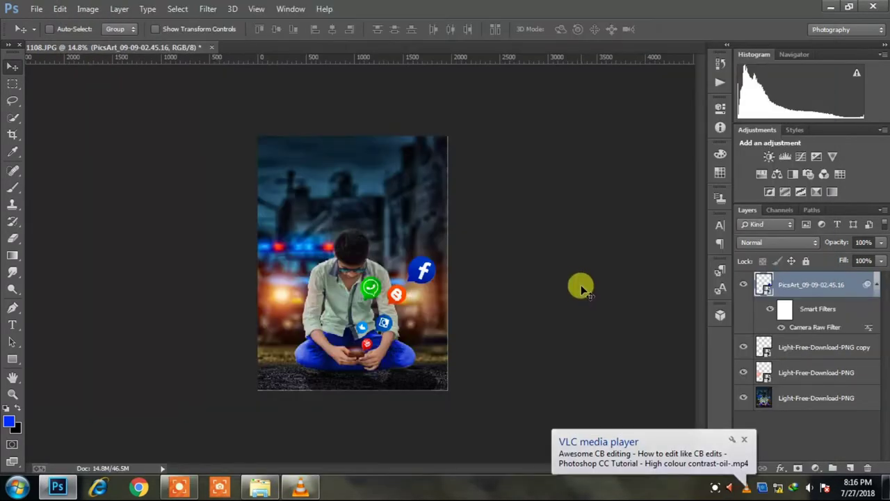
pyautogui.keyDown('shift'); pyautogui.click(792, 348); pyautogui.keyUp('shift')
pyautogui.keyDown('shift'); pyautogui.click(788, 393); pyautogui.keyUp('shift')
pyautogui.rightClick(788, 393)
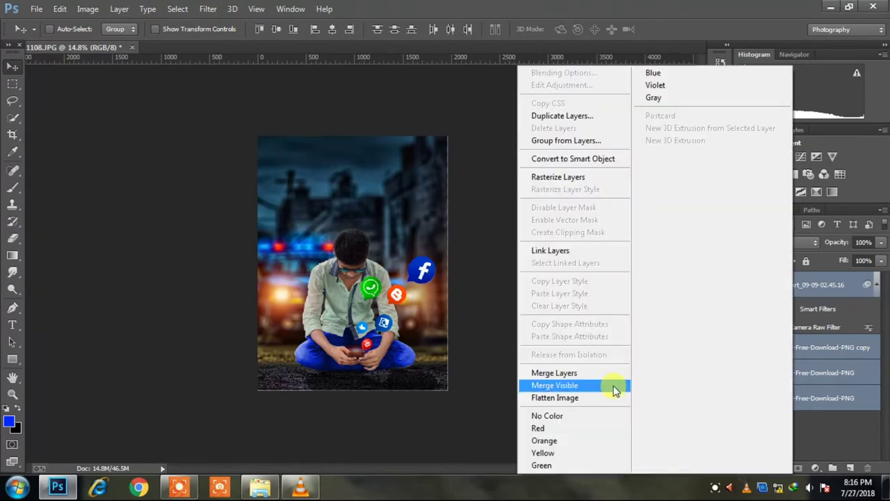
pyautogui.click(613, 387)
# - Crop the merged image to the canvas bounds with Delete Cropped Pixels enabled
pyautogui.click(208, 8)
pyautogui.click(264, 71)
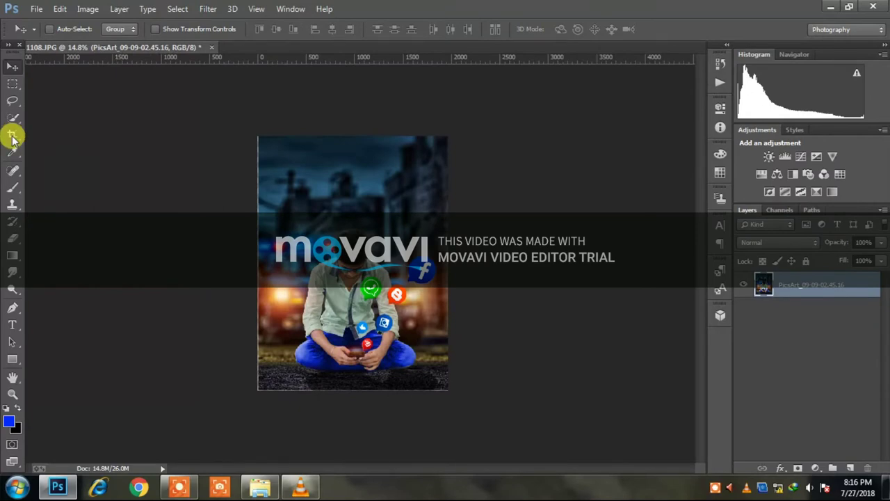
pyautogui.click(12, 134)
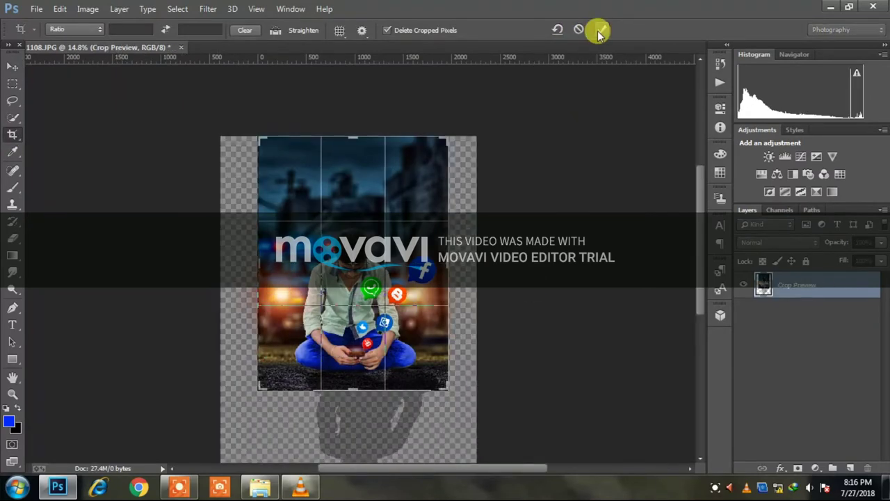
pyautogui.click(596, 28)
# - Apply the Camera Raw Filter with slightly raised clarity, sharpening amount 20 and luminance noise reduction 10
pyautogui.click(208, 8)
pyautogui.click(229, 84)
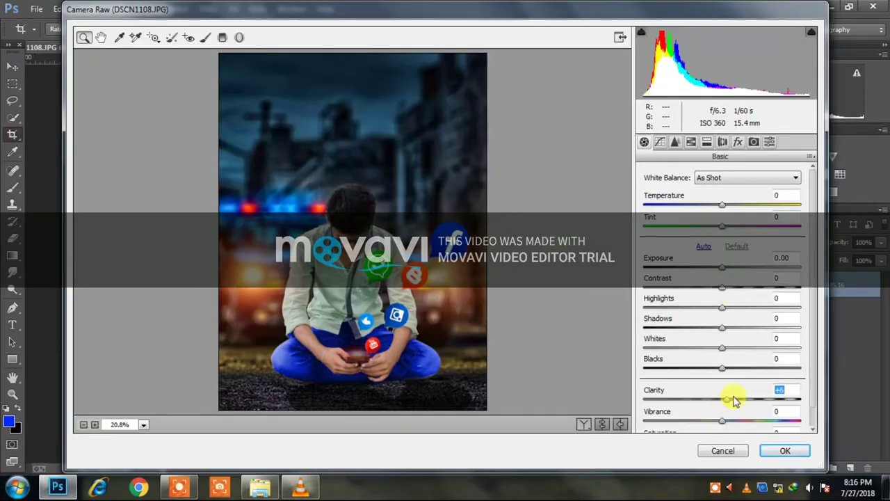
pyautogui.moveTo(737, 399); pyautogui.dragTo(735, 400)
pyautogui.click(675, 142)
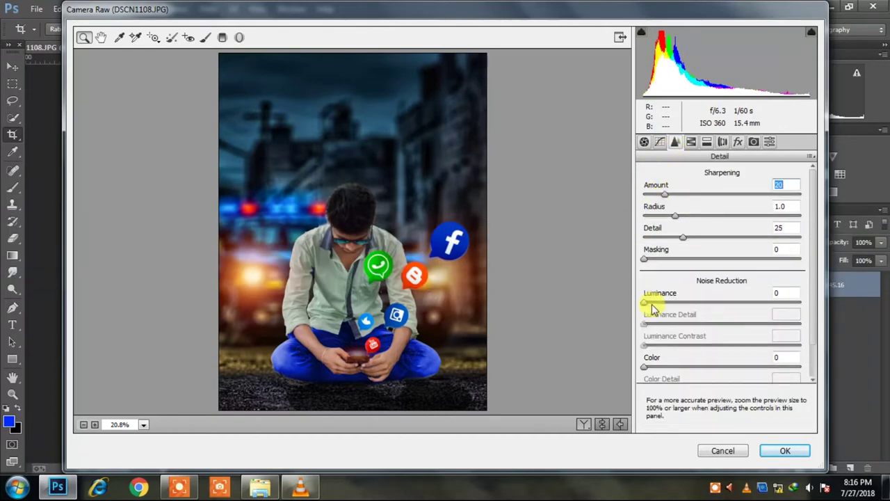
pyautogui.moveTo(652, 306); pyautogui.dragTo(662, 304)
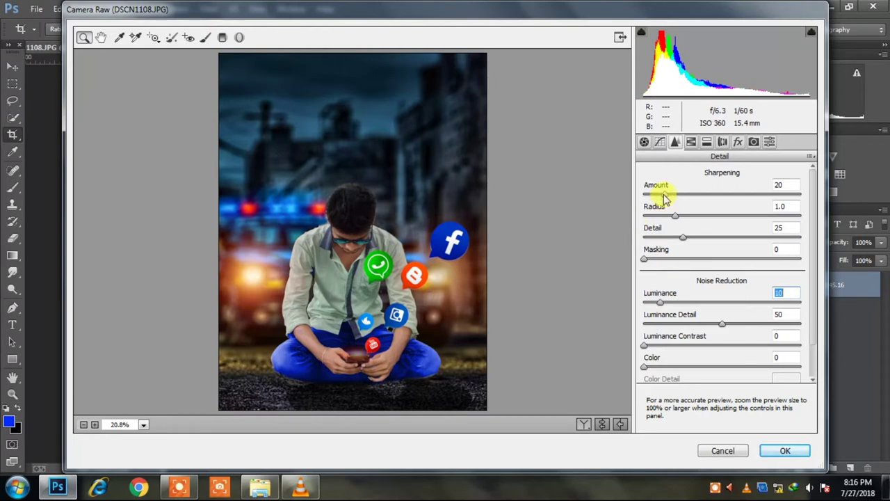
pyautogui.press('Return')
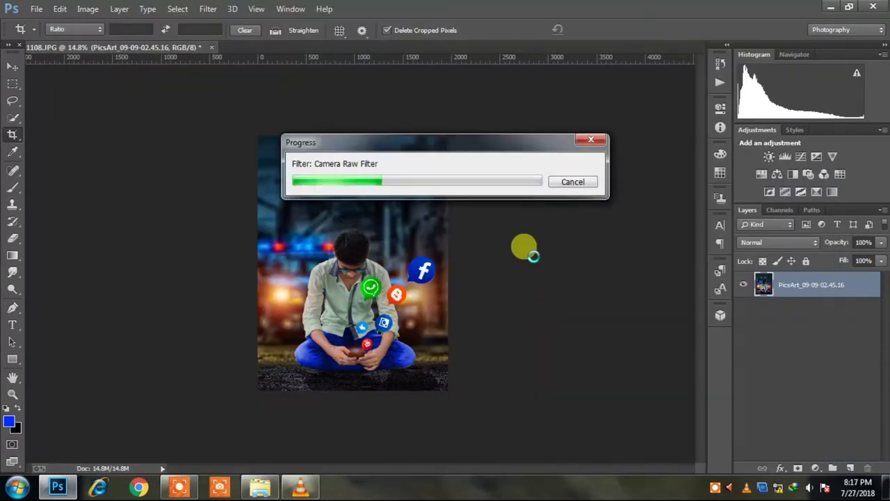
# - Save a copy of the finished composite as a PNG named 145 in the picsart folder
pyautogui.scroll(4, 344, 231)
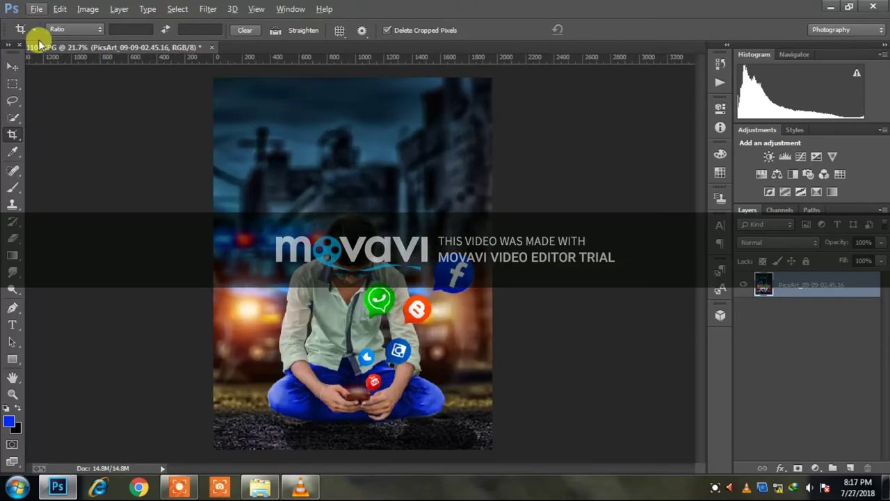
pyautogui.click(36, 8)
pyautogui.click(65, 123)
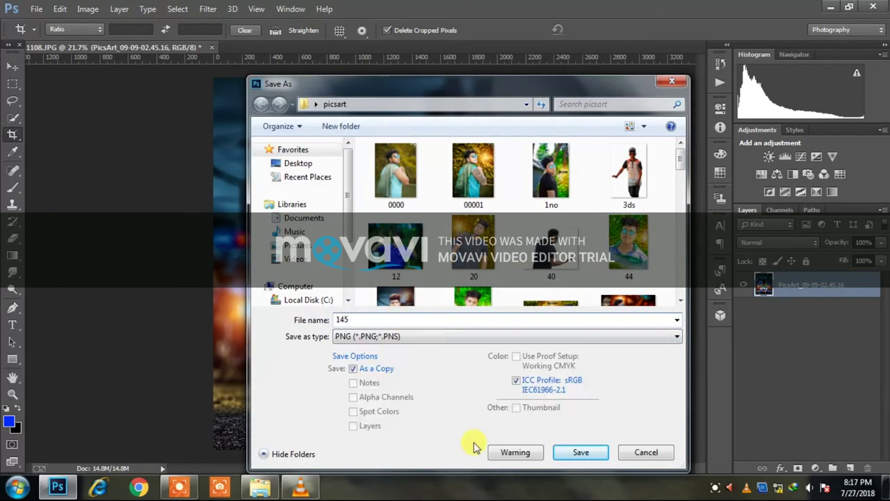
pyautogui.press('Return')
pyautogui.click(487, 149)
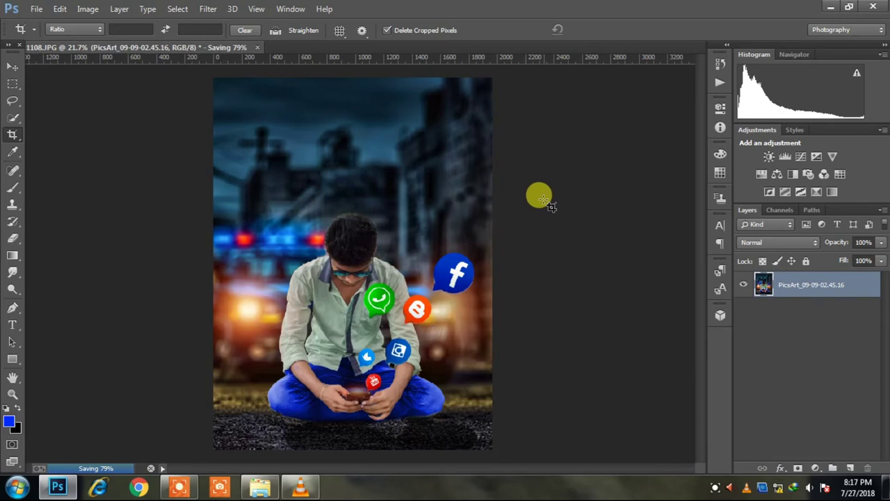
pyautogui.press('super+r')
pyautogui.press('Return')
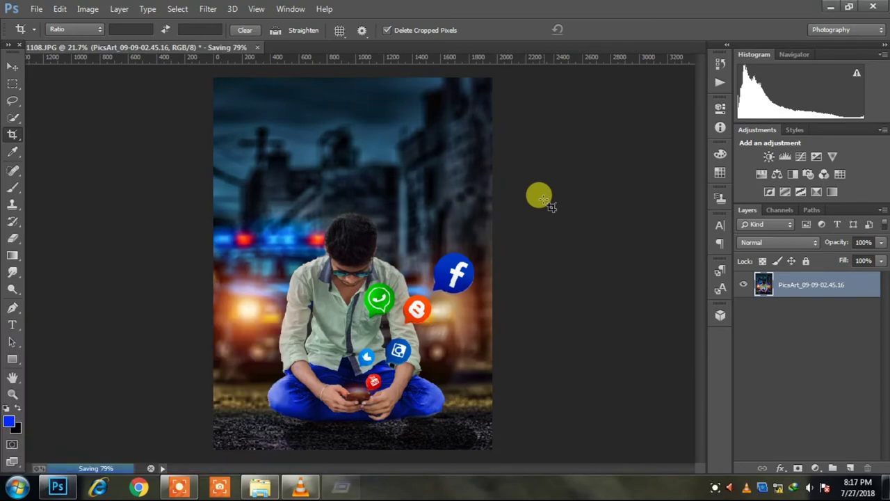
pyautogui.click(180, 486)
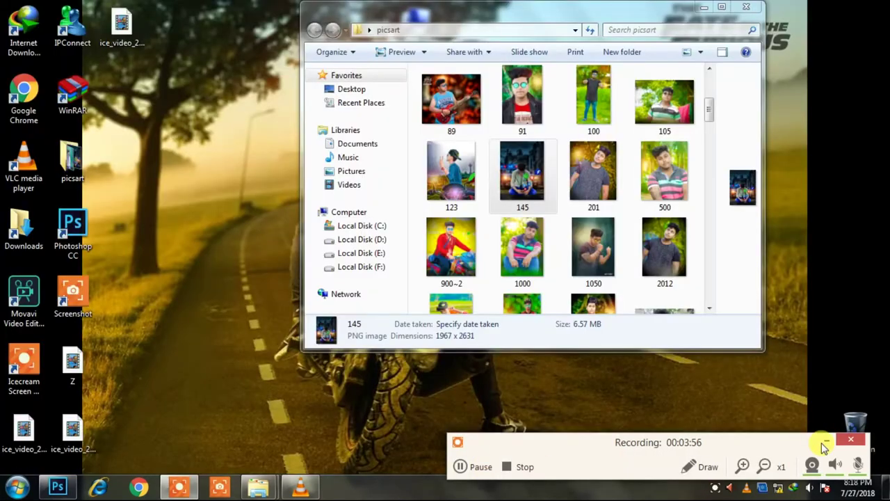
pyautogui.click(823, 443)
# - Open the saved image 145 in Windows Photo Viewer and examine the man, icons and phone up close
pyautogui.doubleClick(511, 182)
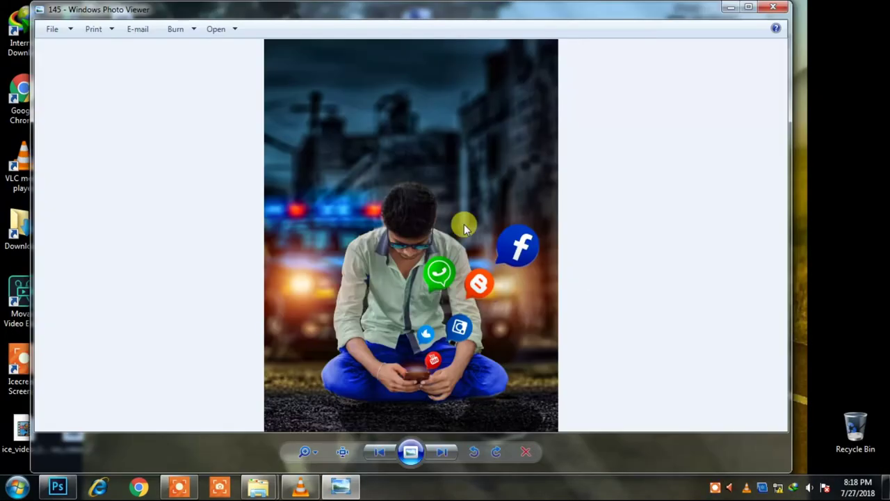
pyautogui.scroll(5, 464, 224)
pyautogui.moveTo(437, 283); pyautogui.dragTo(474, 92)
pyautogui.moveTo(471, 282); pyautogui.dragTo(463, 150)
pyautogui.scroll(-5, 463, 149)
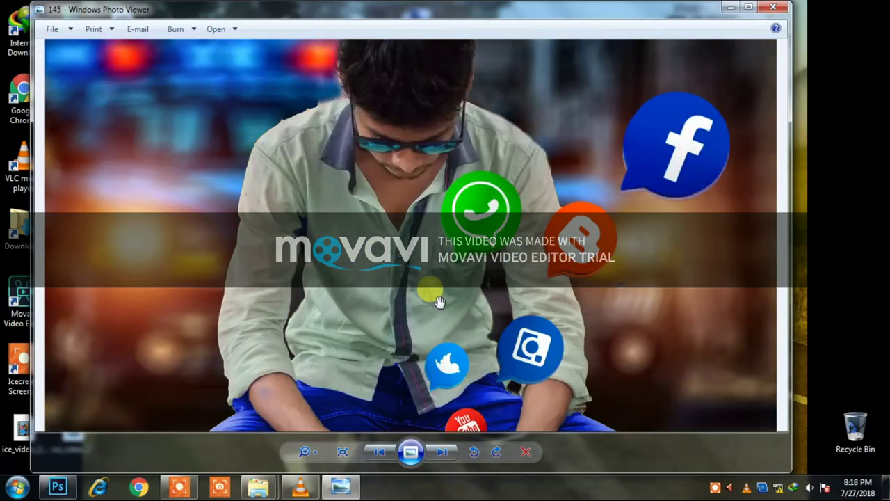
pyautogui.click(772, 7)
pyautogui.click(780, 7)
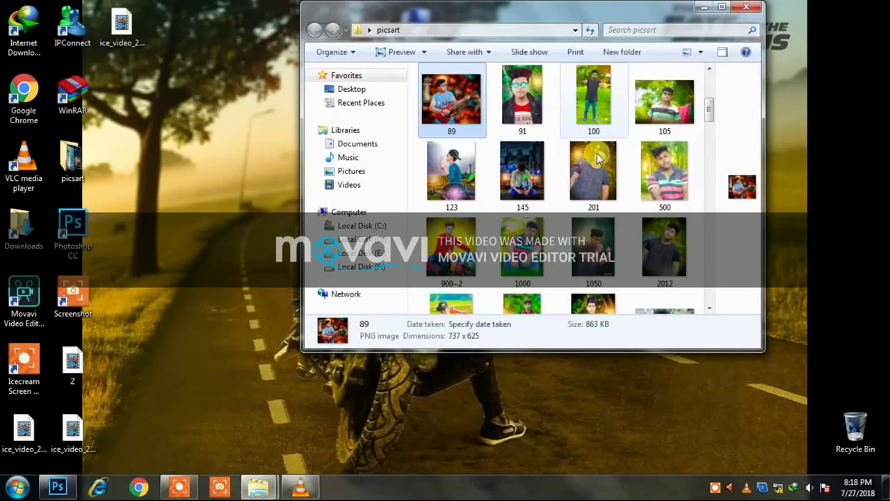
pyautogui.scroll(-13, 579, 205)
pyautogui.doubleClick(581, 296)
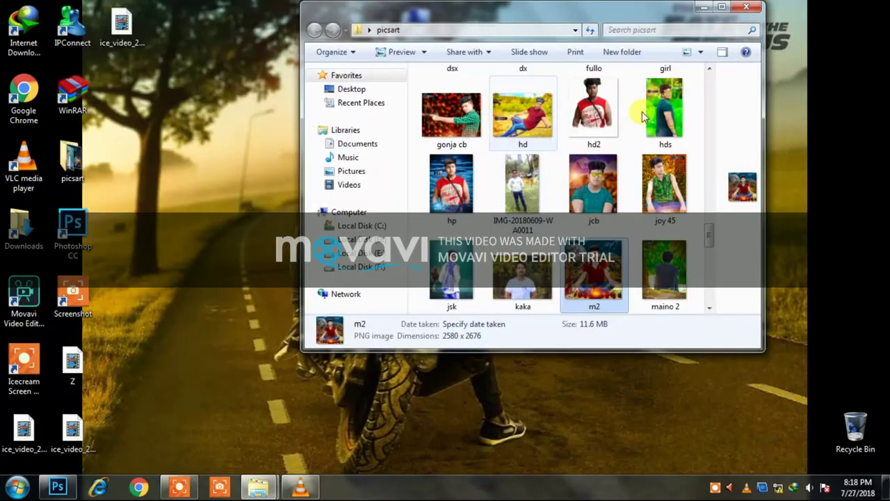
pyautogui.scroll(10, 598, 185)
pyautogui.click(598, 184)
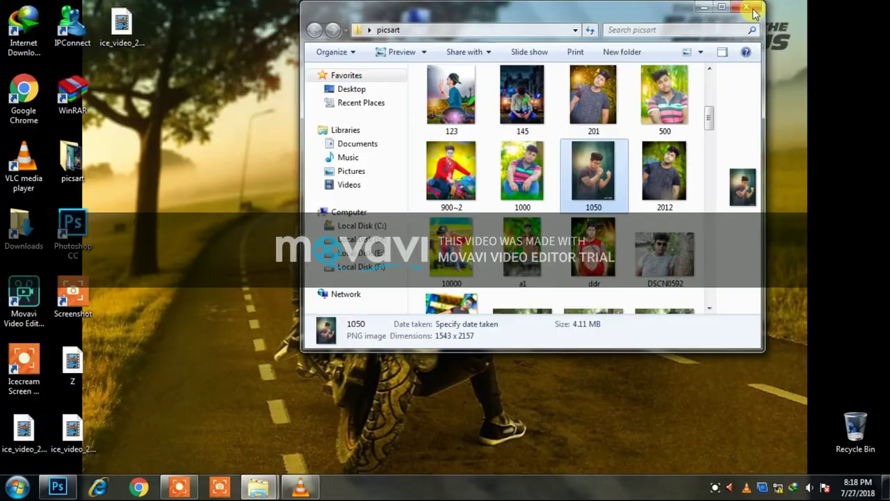
pyautogui.click(259, 487)
pyautogui.click(180, 489)
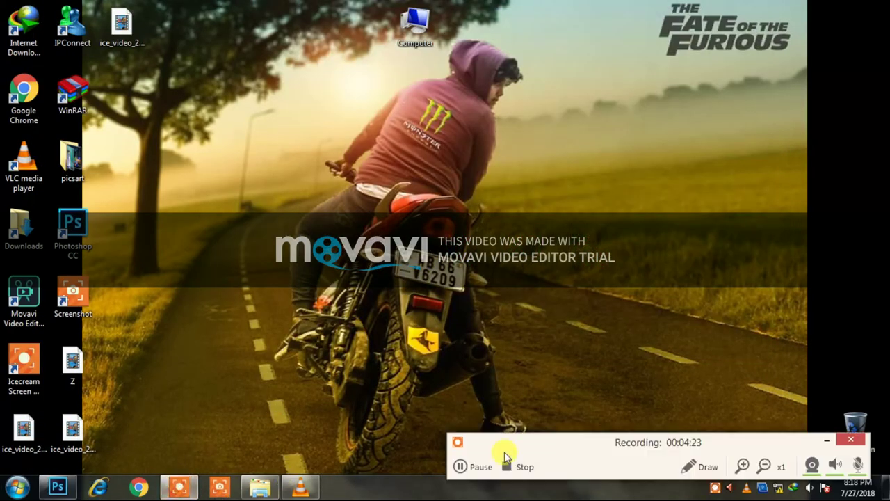